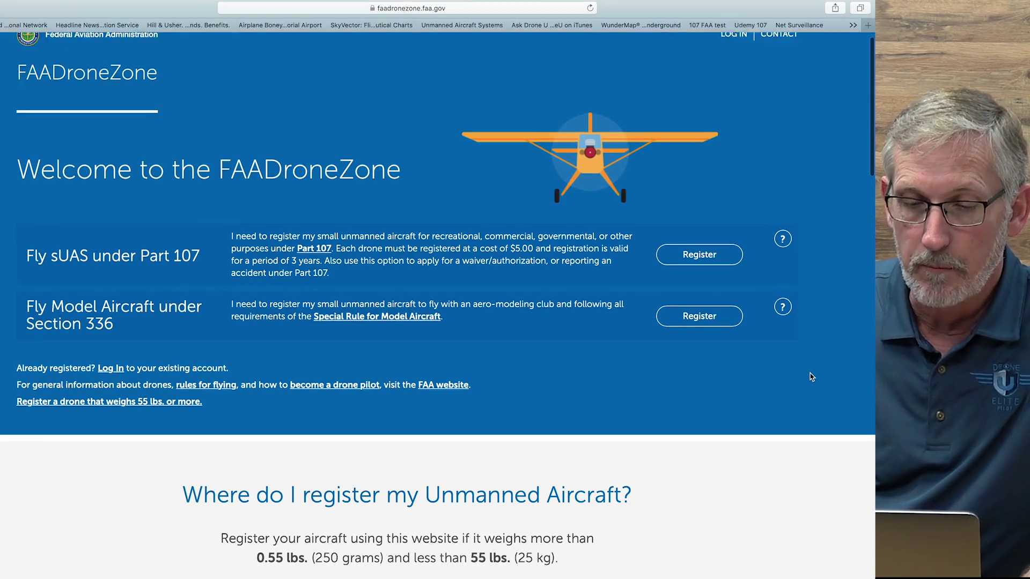
# Review the drone registration options, weight limits, paper registration criteria and privacy statements on the FAADroneZone home page
pyautogui.scroll(-10, 445, 543)
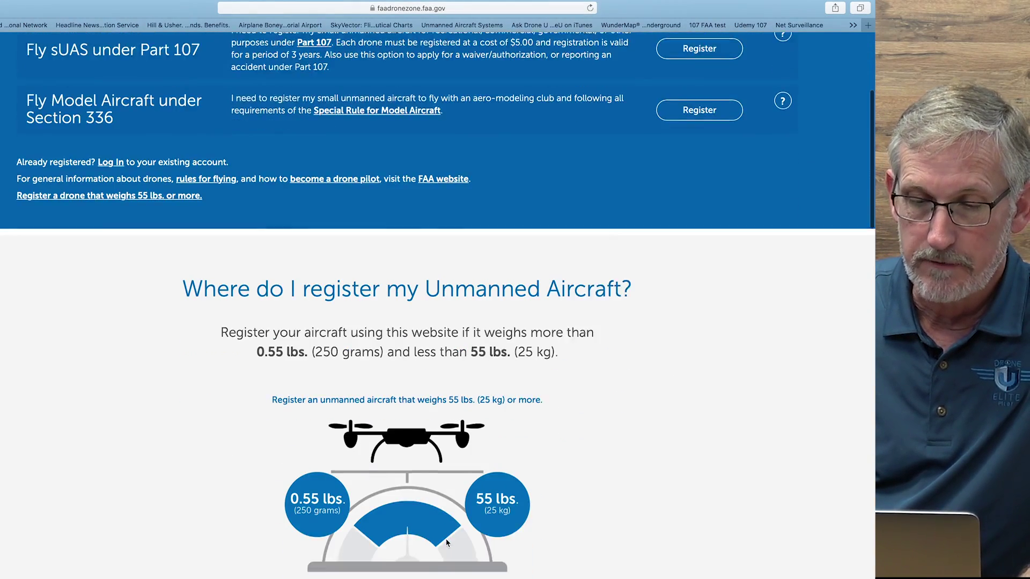
pyautogui.scroll(-15, 415, 448)
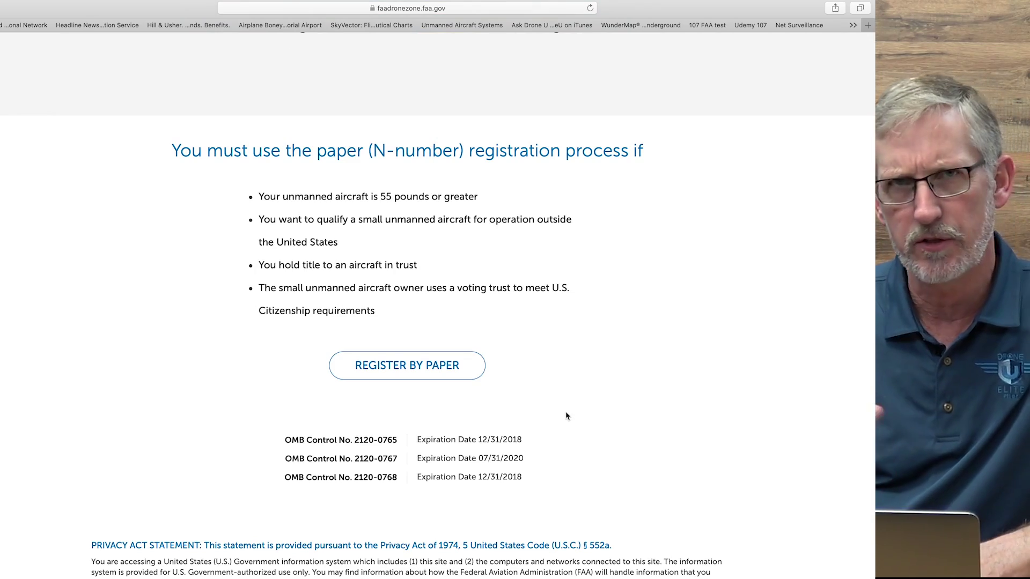
pyautogui.scroll(7, 566, 415)
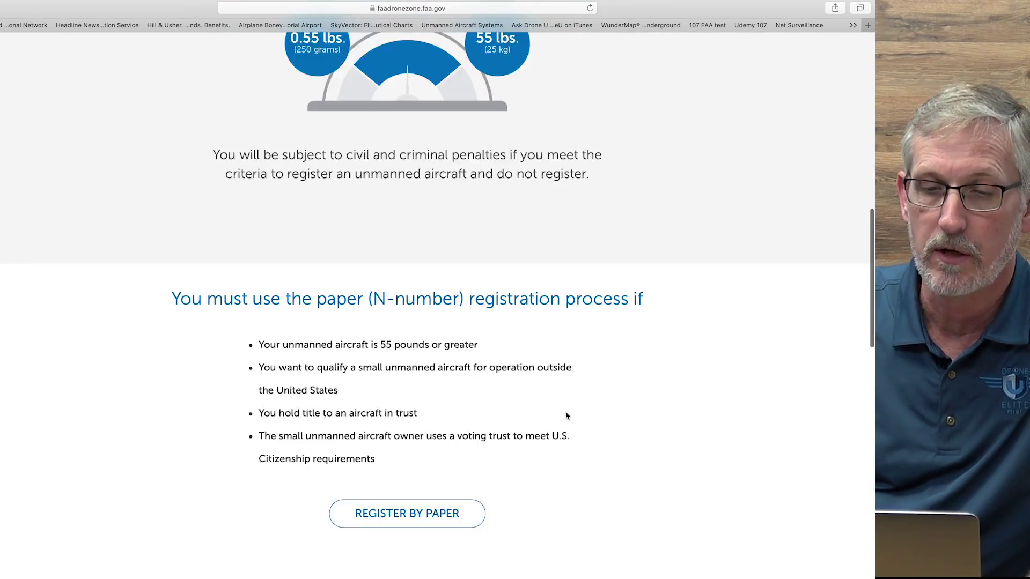
pyautogui.scroll(-10, 566, 412)
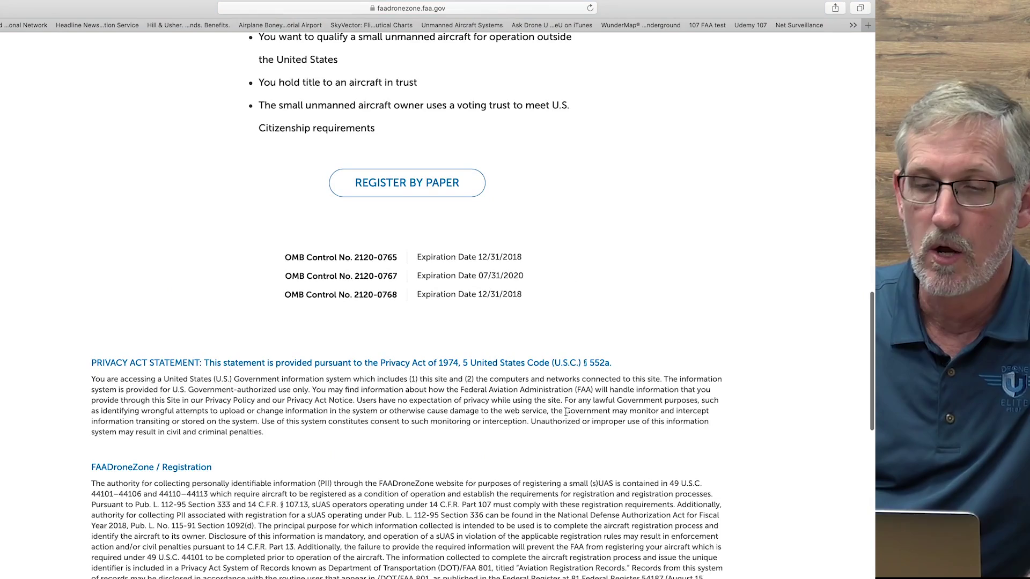
pyautogui.scroll(2, 566, 413)
pyautogui.scroll(-4, 566, 414)
pyautogui.scroll(-6, 566, 415)
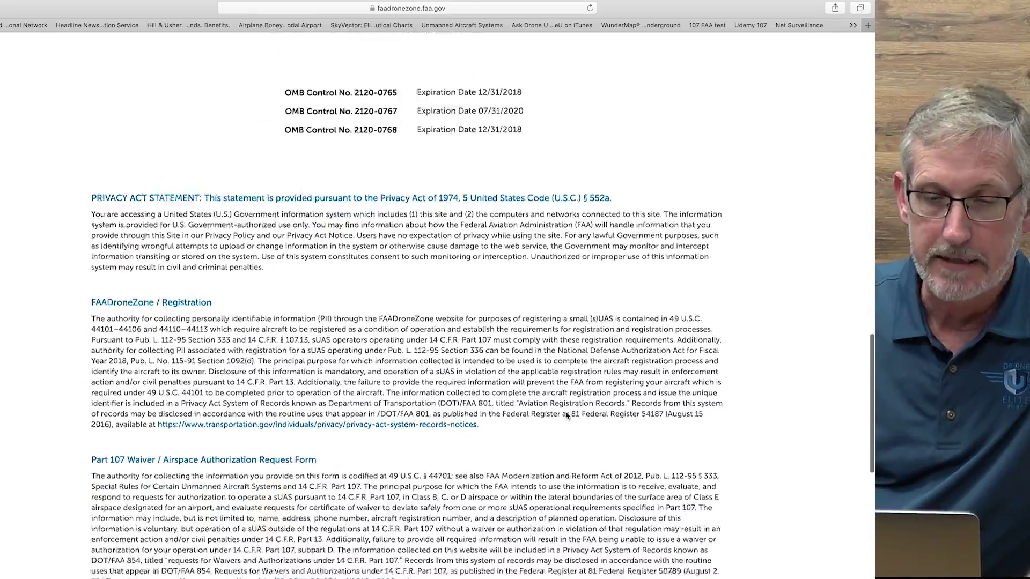
pyautogui.scroll(-3, 566, 415)
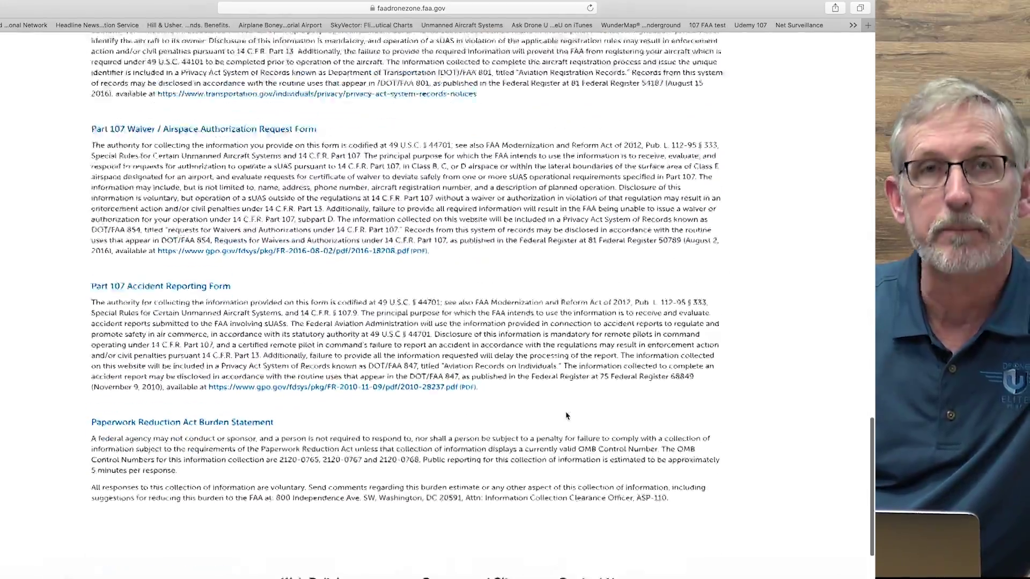
pyautogui.scroll(5, 566, 416)
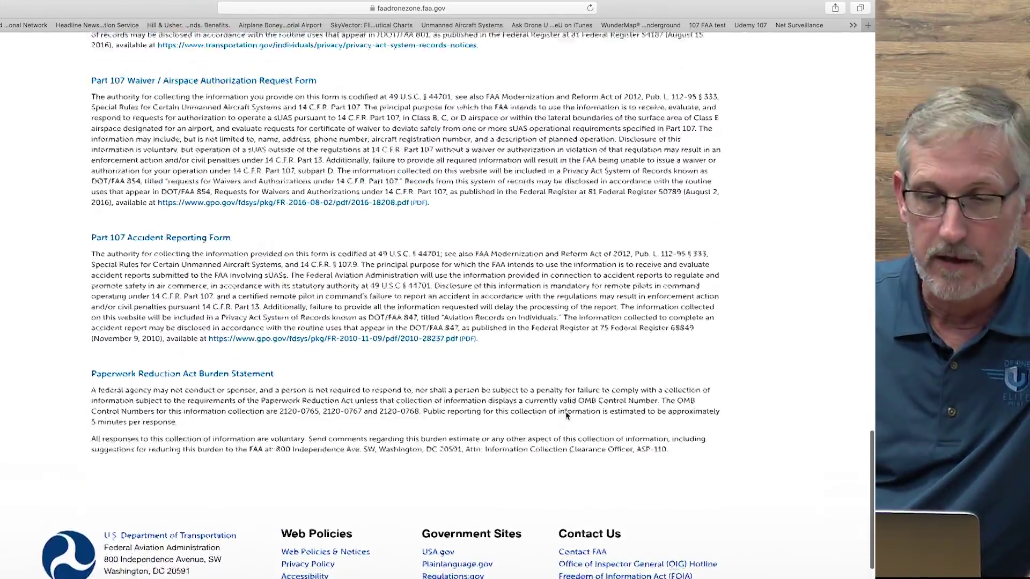
pyautogui.scroll(15, 565, 416)
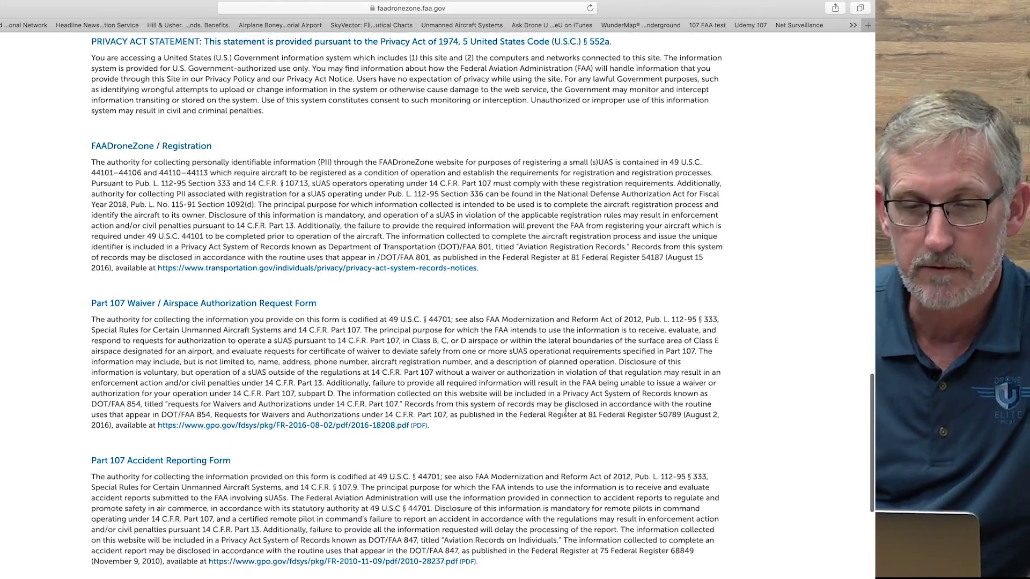
pyautogui.scroll(10, 565, 412)
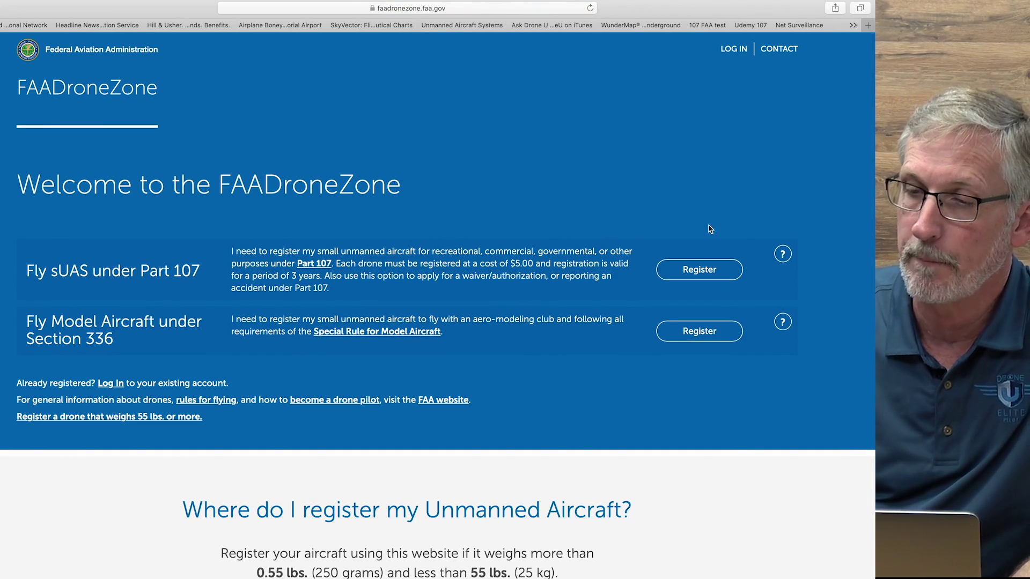
# Accept the FAADroneZone System Use Notice and log in with the saved account e-mail and password
pyautogui.click(733, 50)
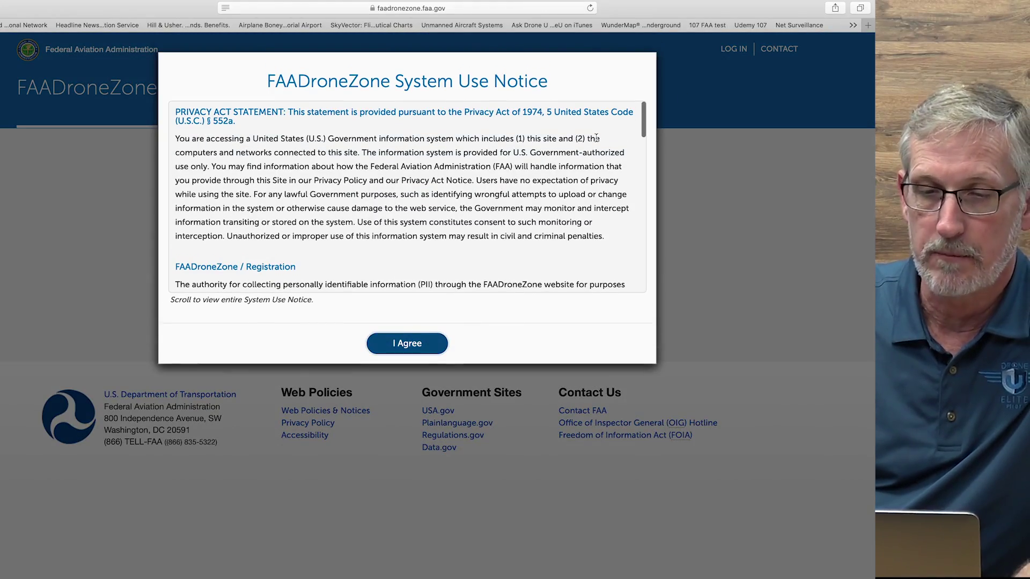
pyautogui.scroll(-20, 360, 250)
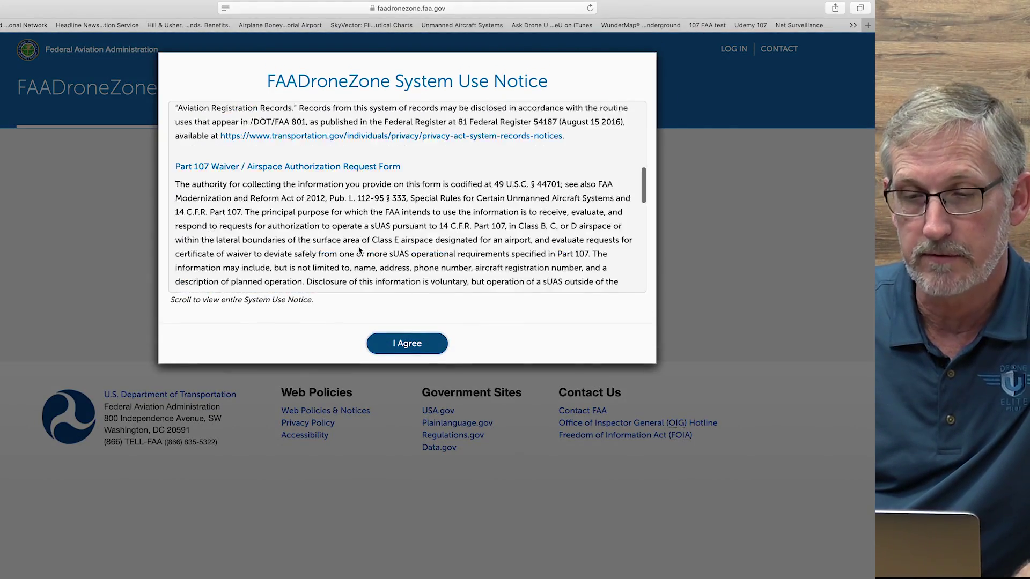
pyautogui.scroll(20, 359, 250)
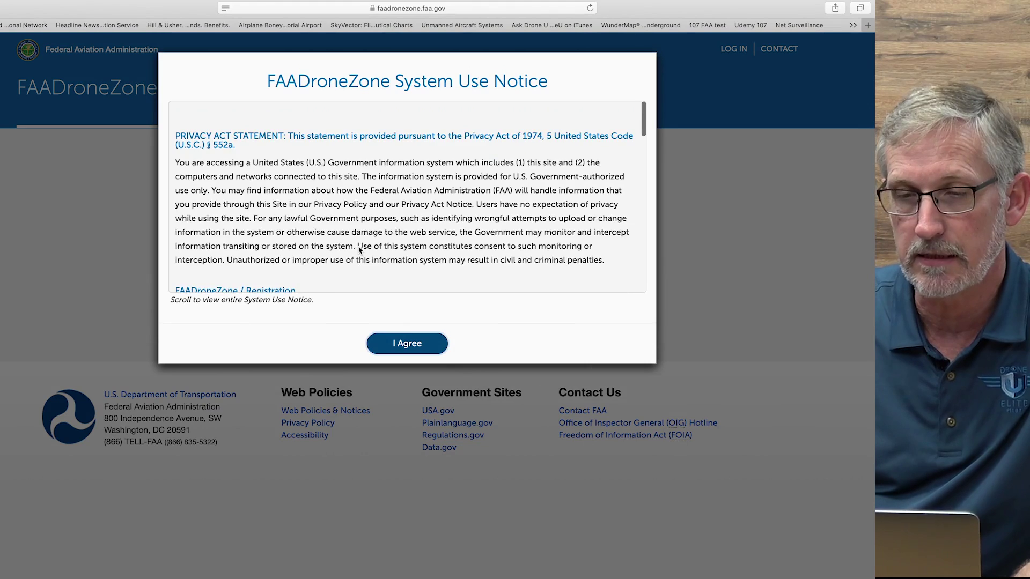
pyautogui.click(408, 344)
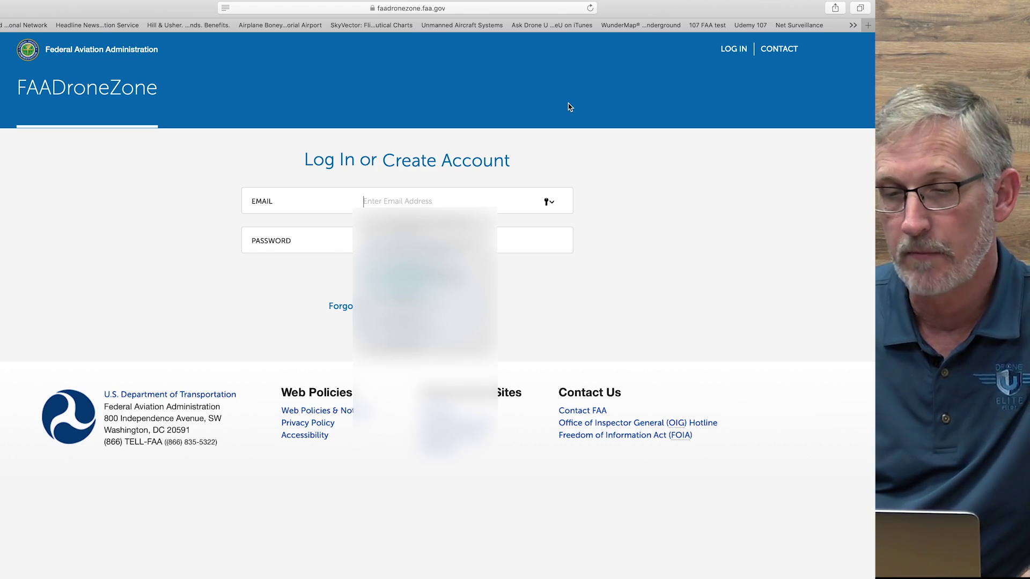
pyautogui.press('Return')
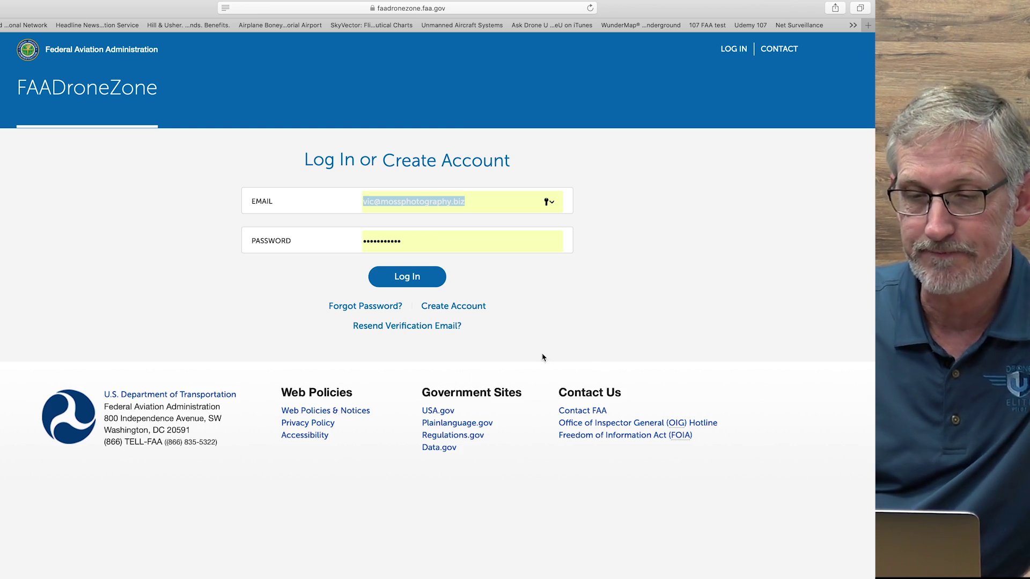
pyautogui.click(405, 278)
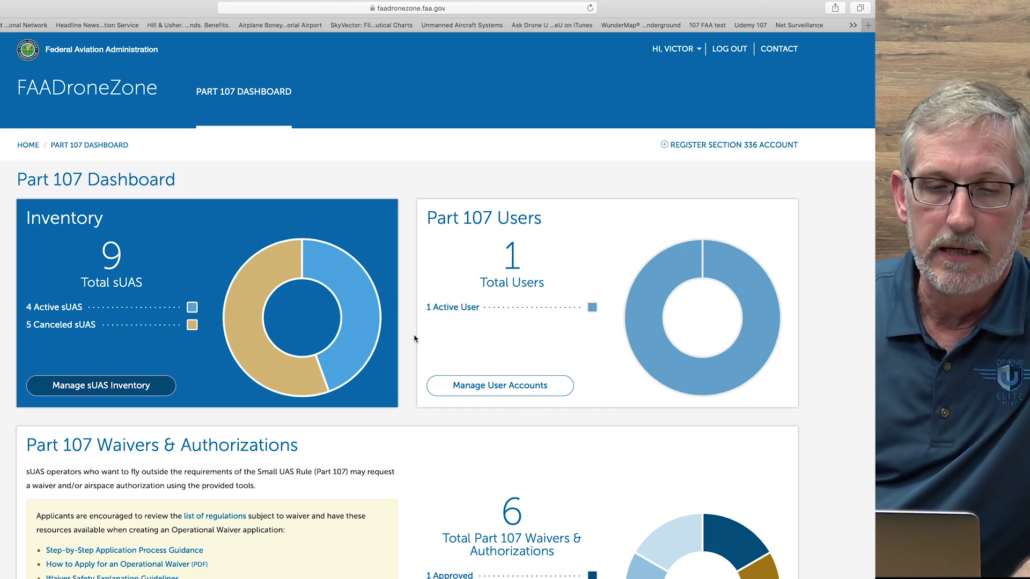
# Check the active and canceled sUAS on the Part 107 Dashboard and open the sUAS inventory for management
pyautogui.scroll(-1, 414, 337)
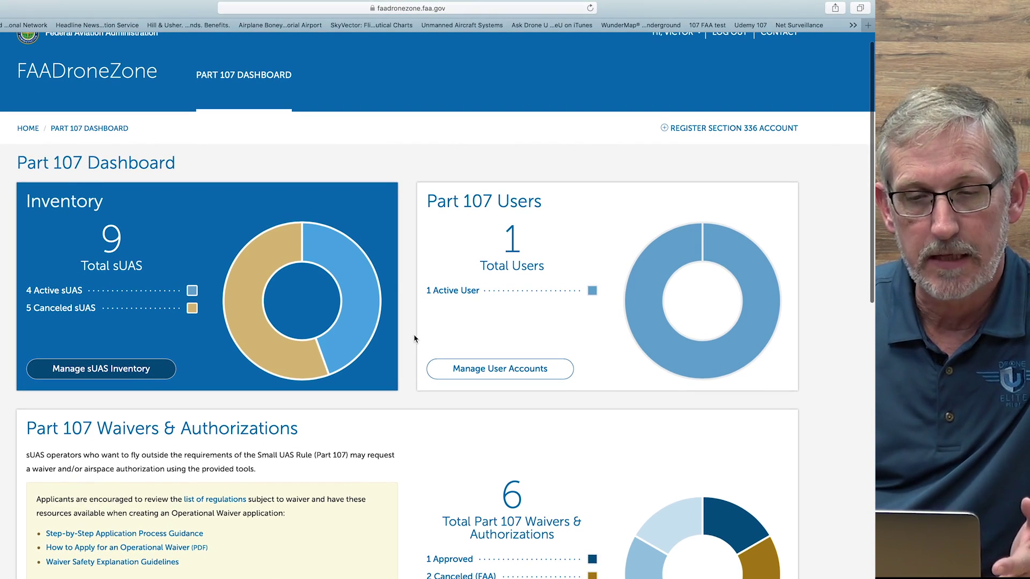
pyautogui.scroll(-5, 414, 338)
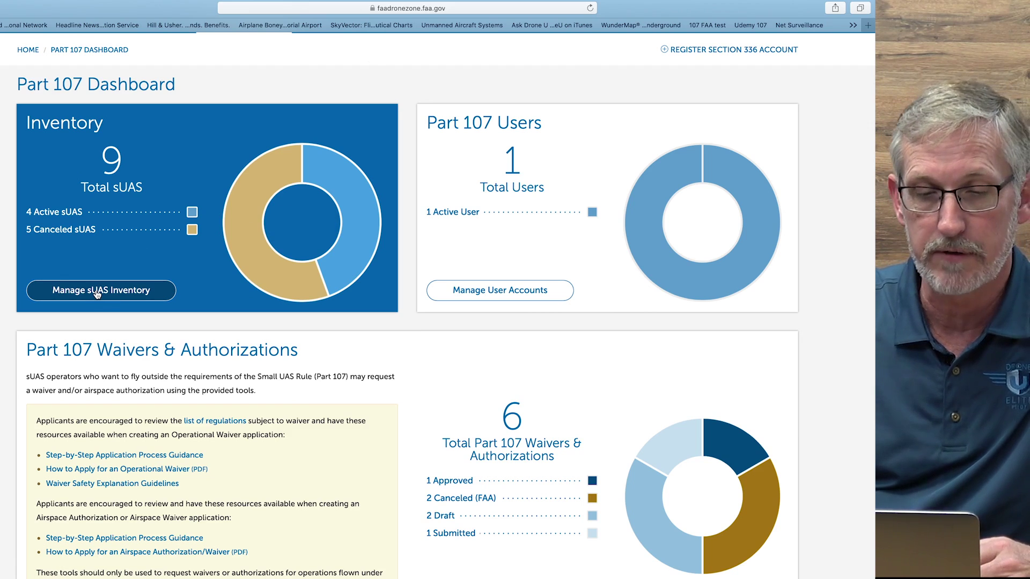
pyautogui.moveTo(250, 245)
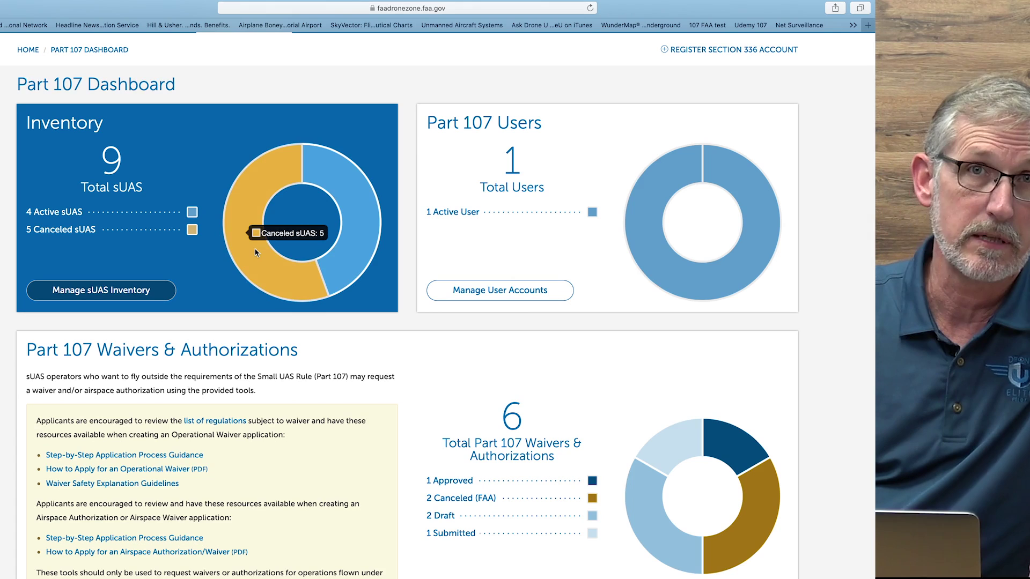
pyautogui.moveTo(357, 225)
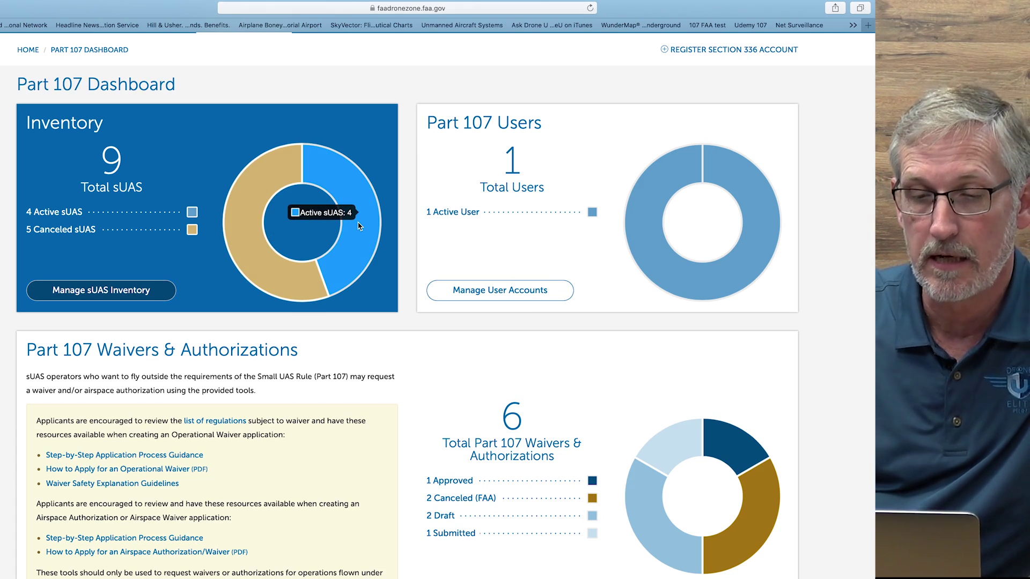
pyautogui.click(111, 294)
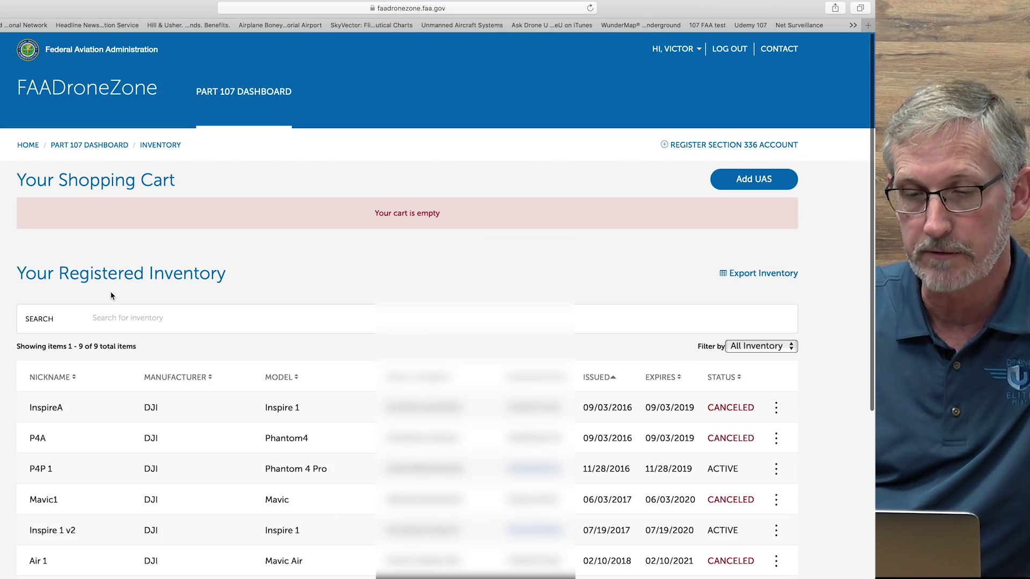
# Review the nicknames, models, issue and expiry dates, and statuses of the drones in the registered inventory
pyautogui.scroll(-5, 284, 270)
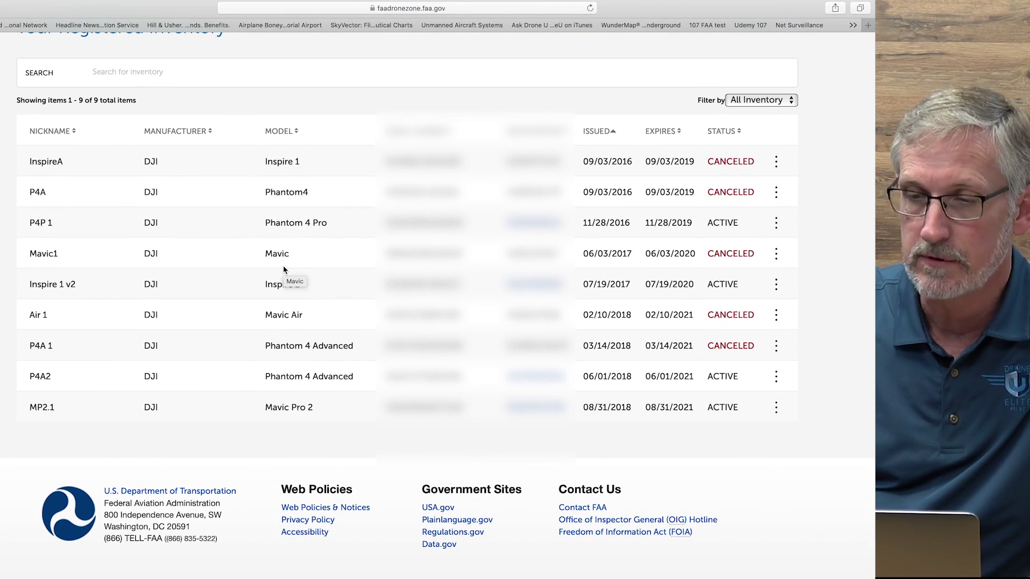
pyautogui.scroll(2, 284, 269)
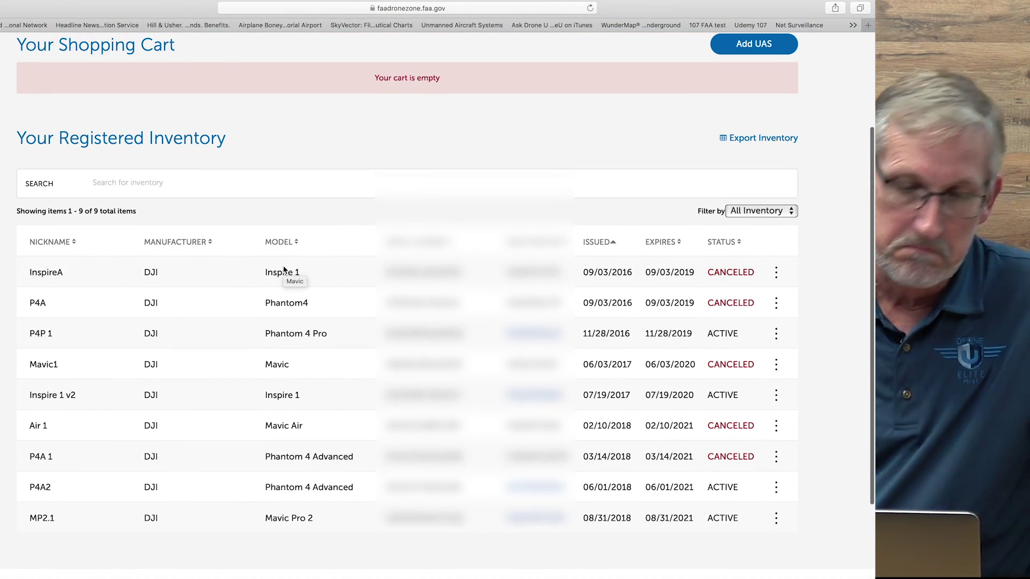
pyautogui.scroll(-1, 284, 270)
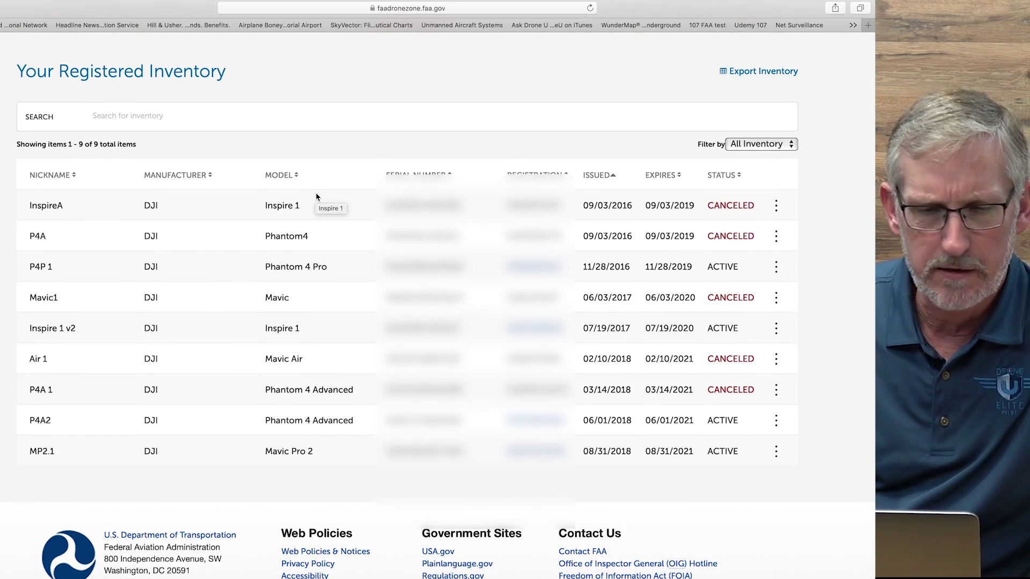
pyautogui.scroll(-1, 316, 196)
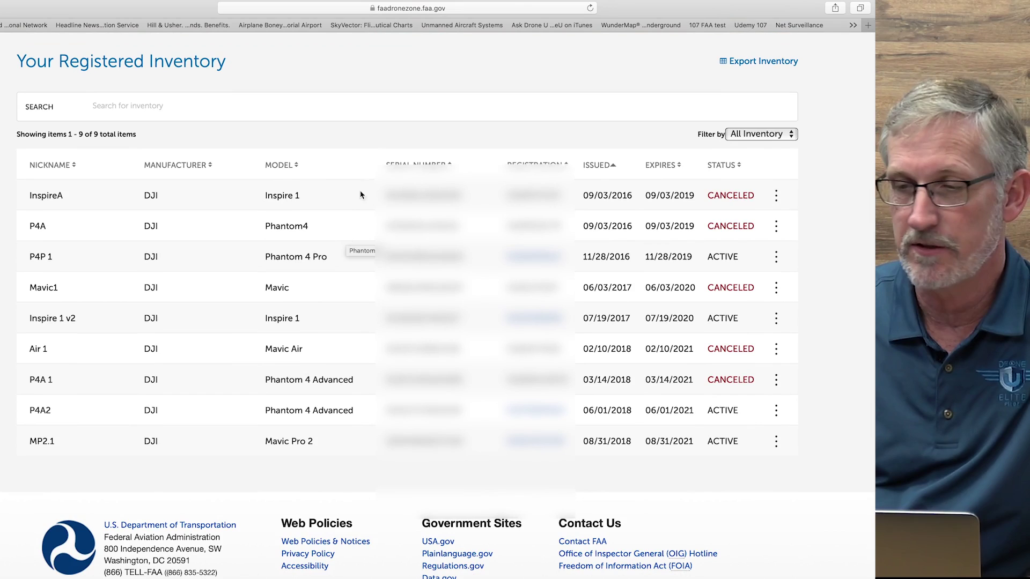
pyautogui.scroll(-1, 823, 193)
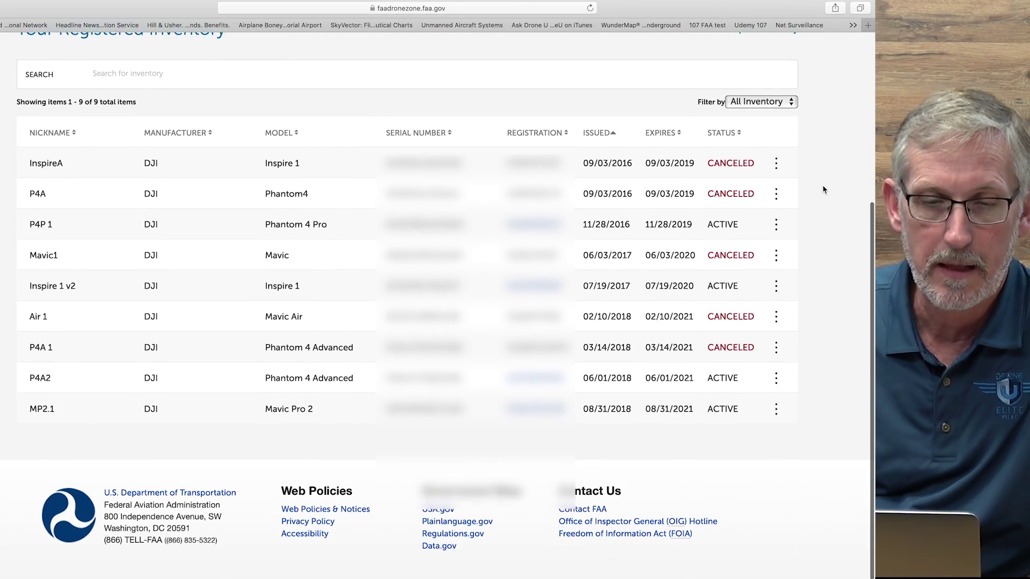
pyautogui.scroll(2, 823, 190)
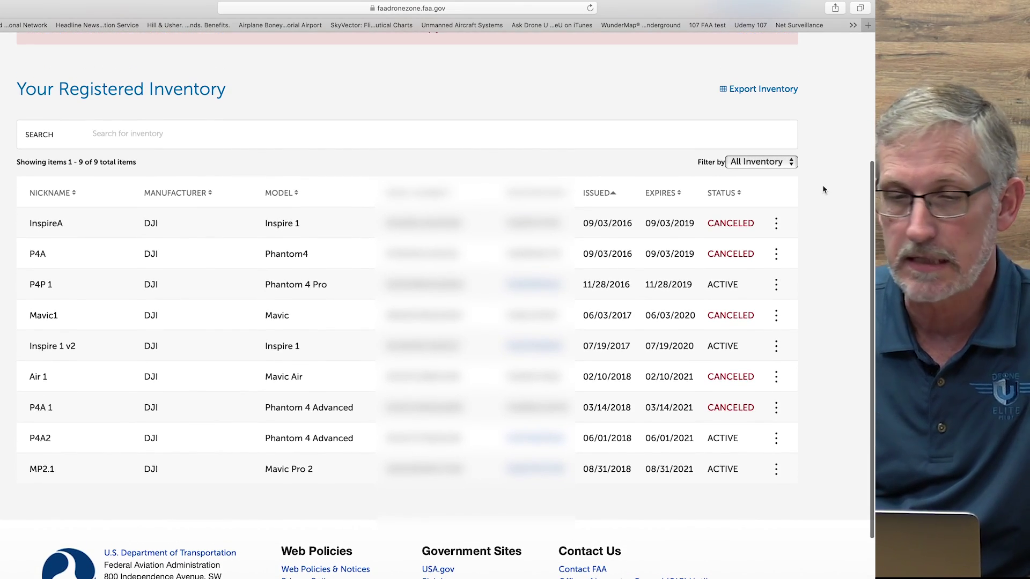
pyautogui.scroll(6, 697, 198)
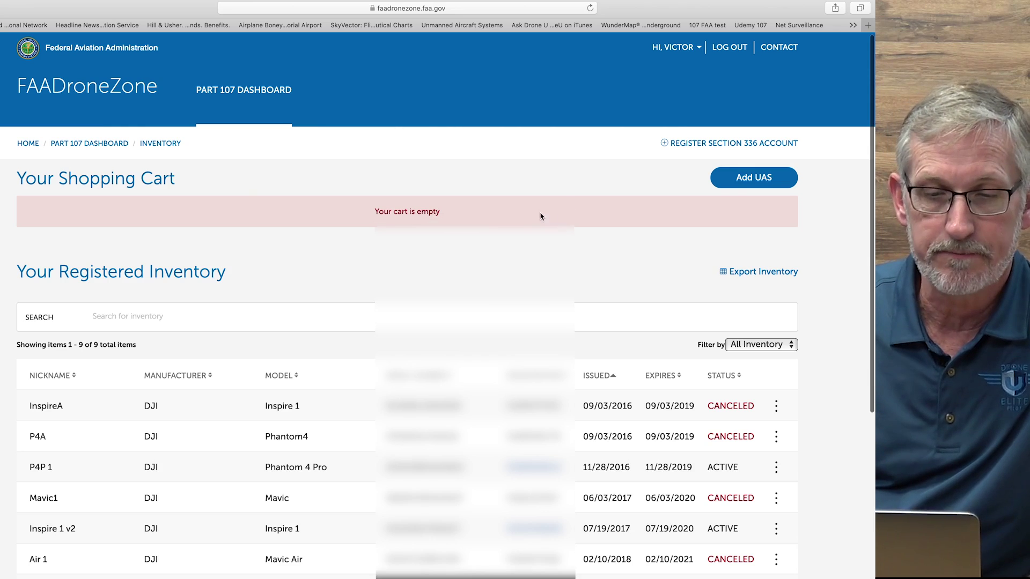
pyautogui.click(753, 178)
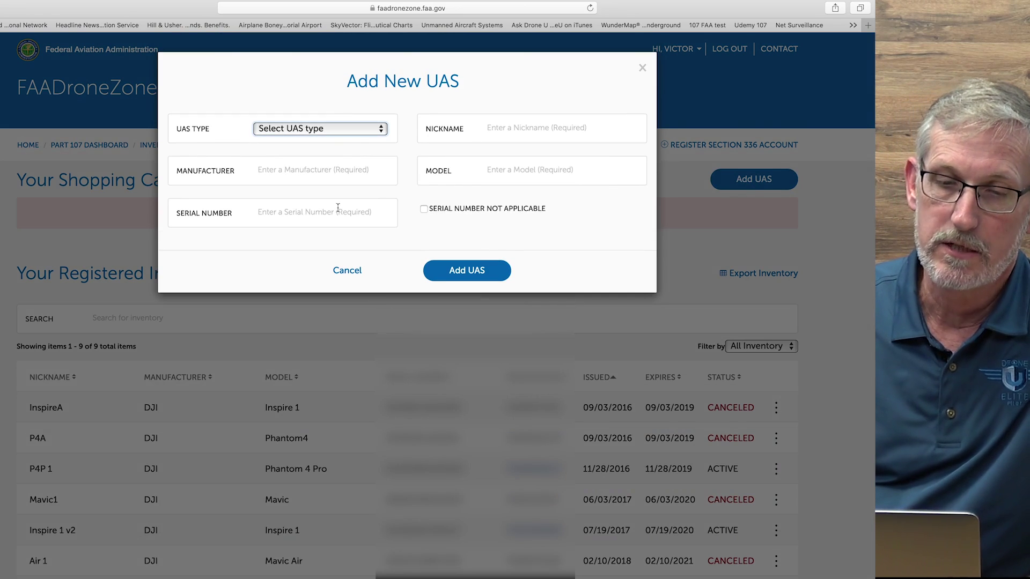
pyautogui.click(349, 132)
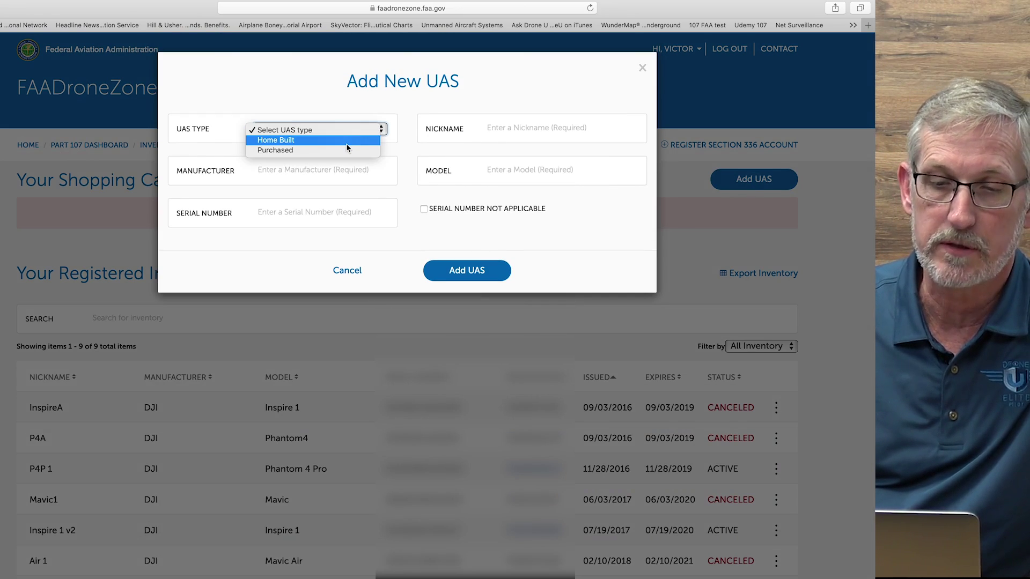
pyautogui.click(346, 151)
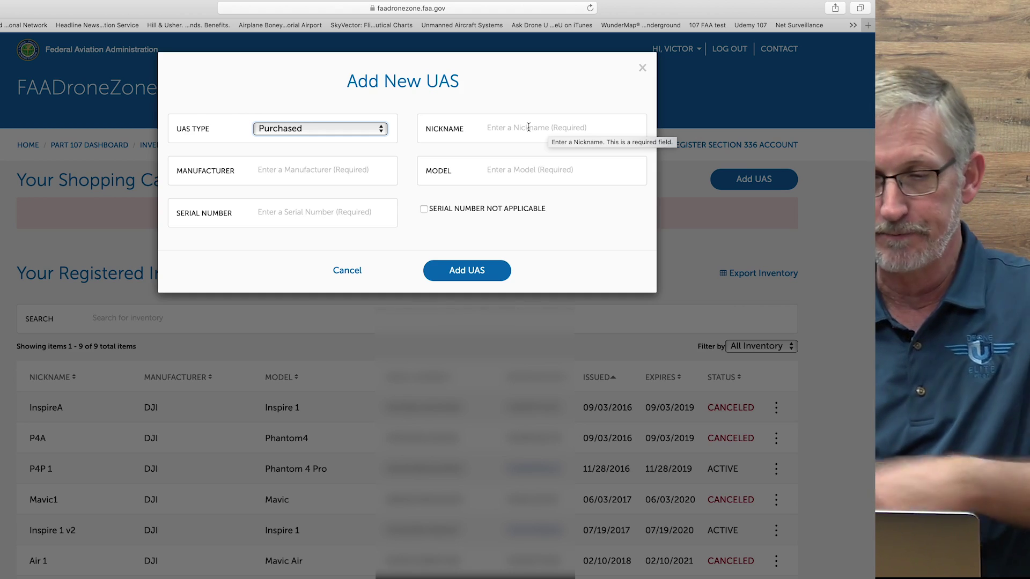
pyautogui.click(346, 270)
# Start a new UAS entry with the type Home Built and mark its serial number as not applicable
pyautogui.scroll(-2, 219, 356)
pyautogui.scroll(-3, 218, 357)
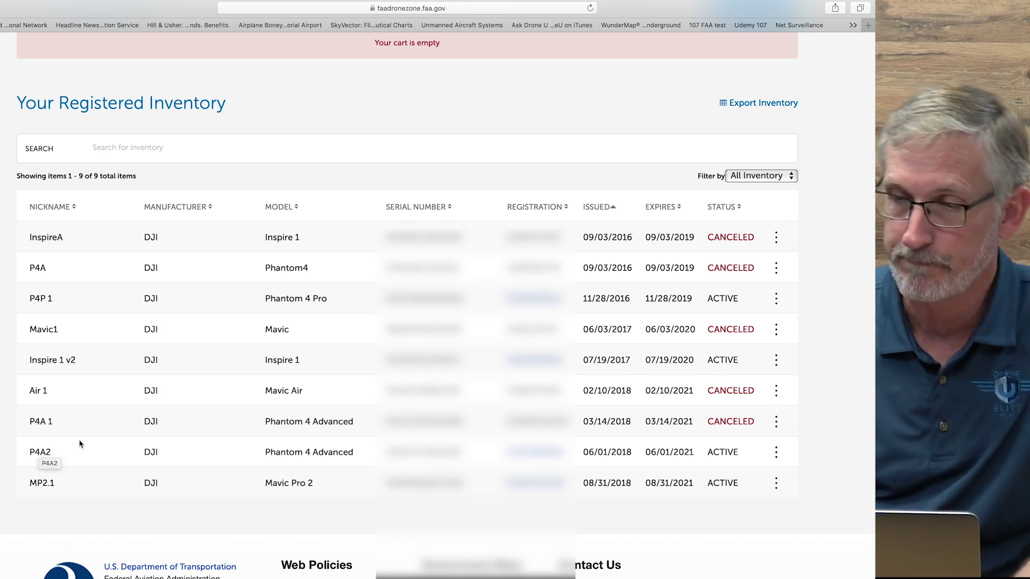
pyautogui.scroll(3, 666, 110)
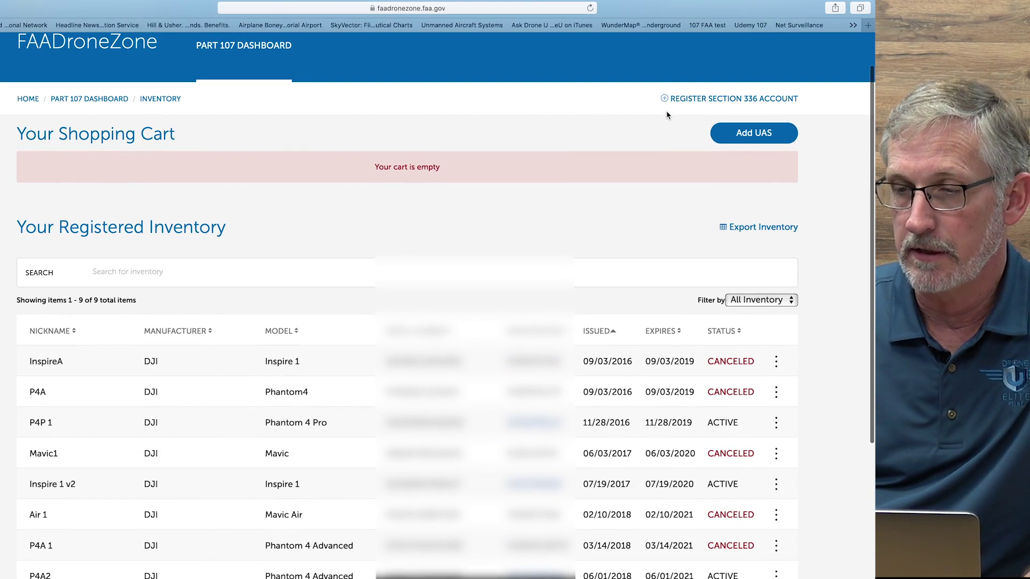
pyautogui.click(749, 134)
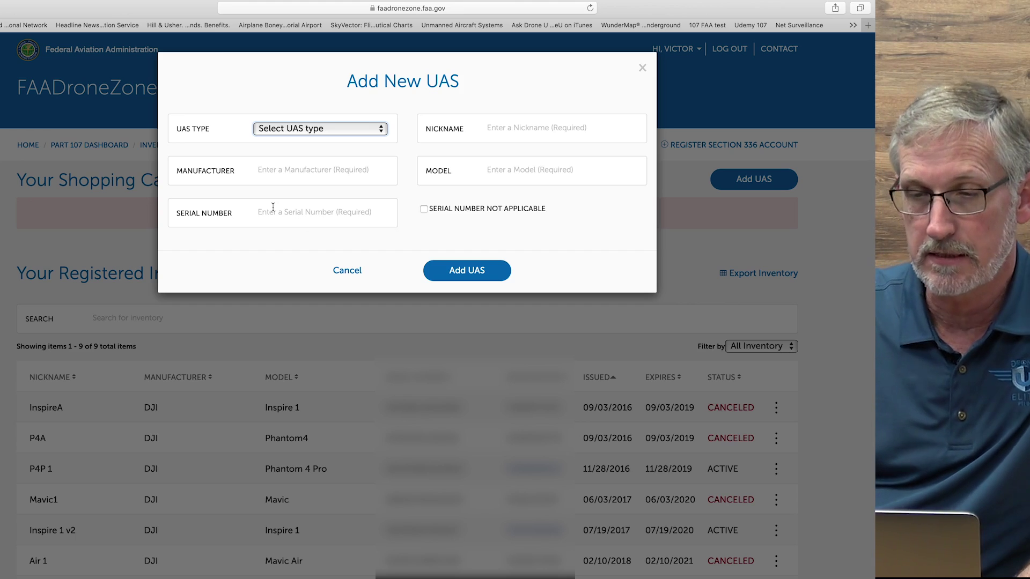
pyautogui.click(337, 134)
pyautogui.click(332, 141)
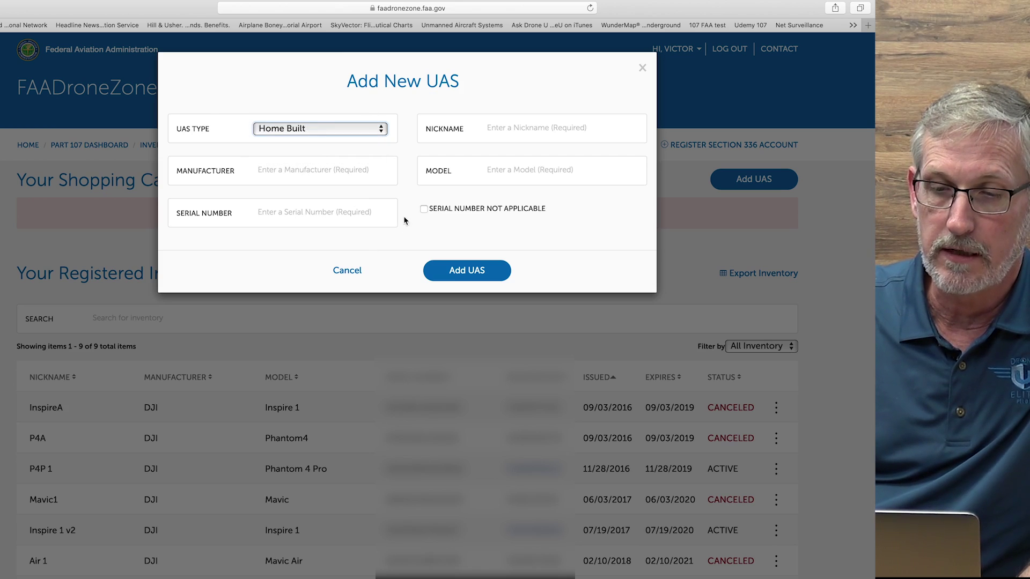
pyautogui.click(424, 209)
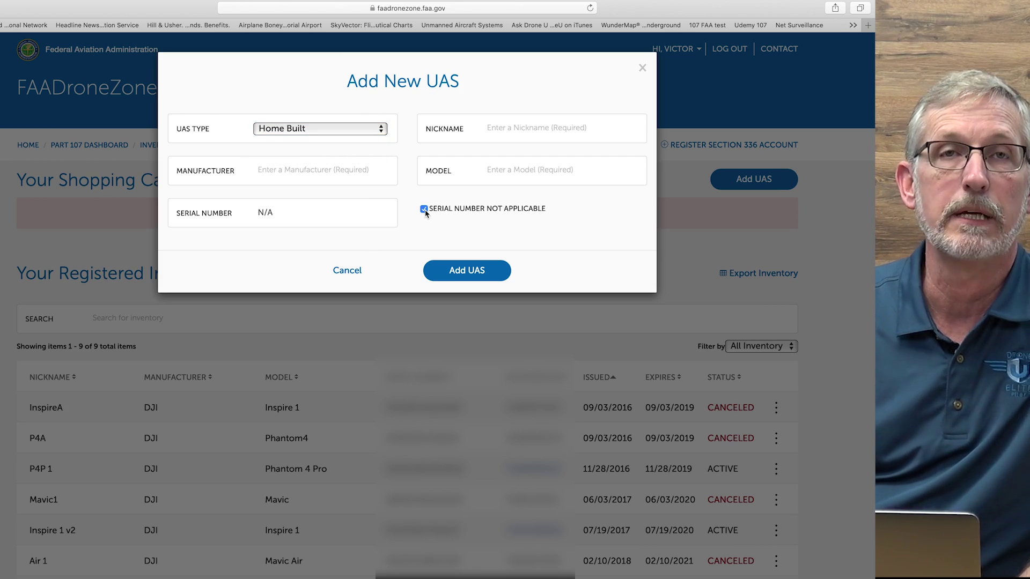
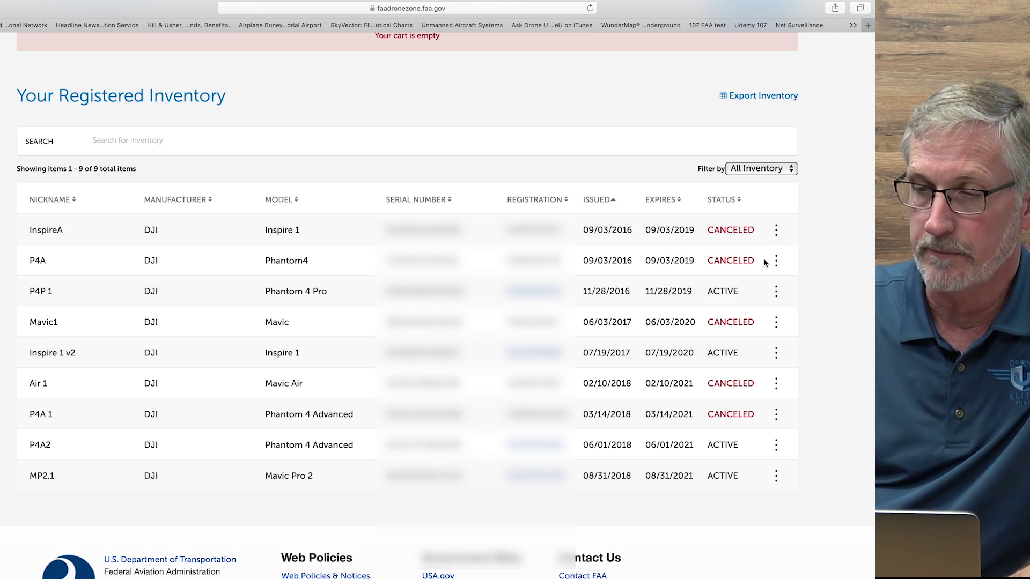
# View the UAS details of the canceled InspireA registration, including its cancellation reason, and return to the inventory
pyautogui.click(776, 234)
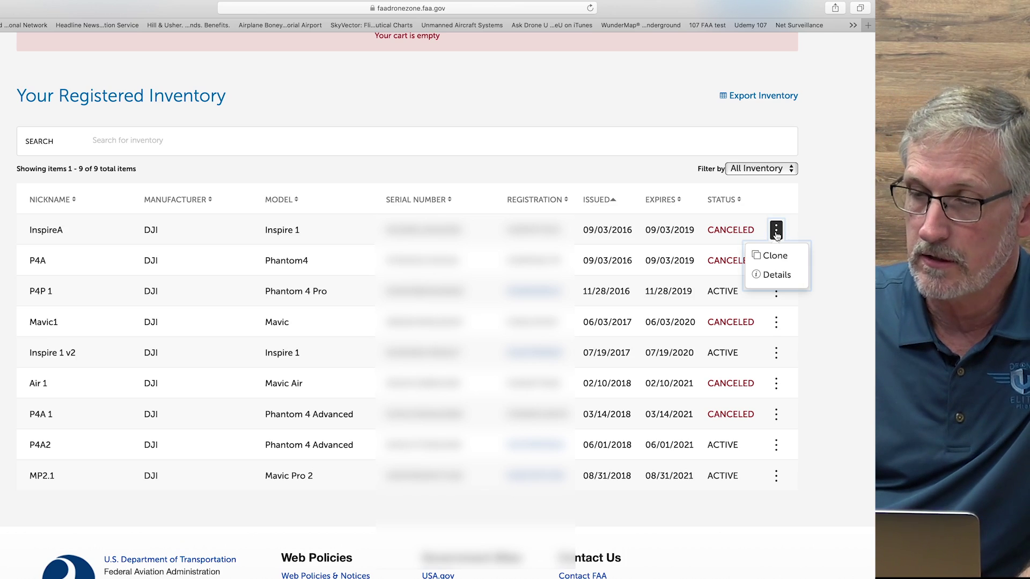
pyautogui.click(772, 276)
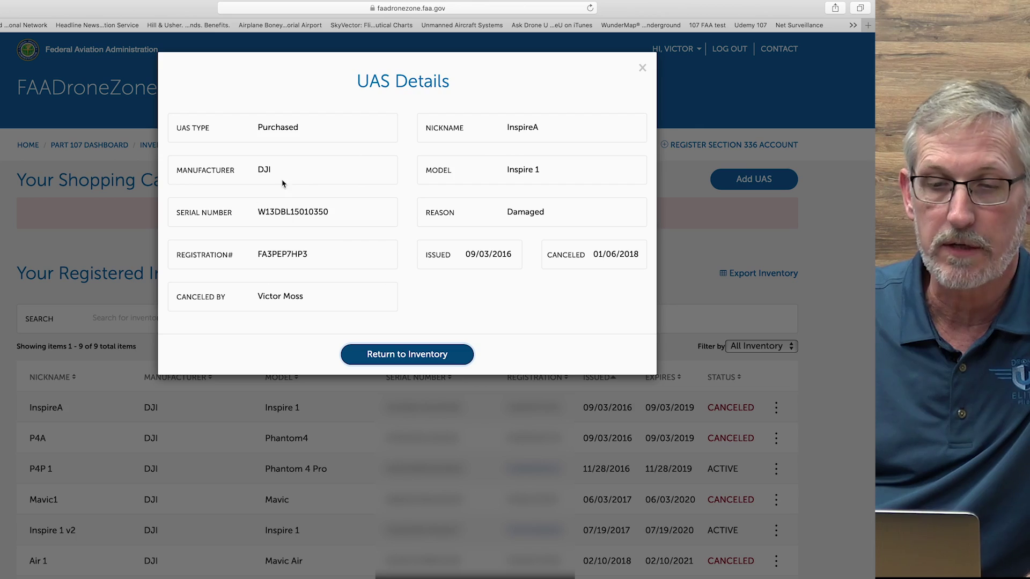
pyautogui.click(424, 360)
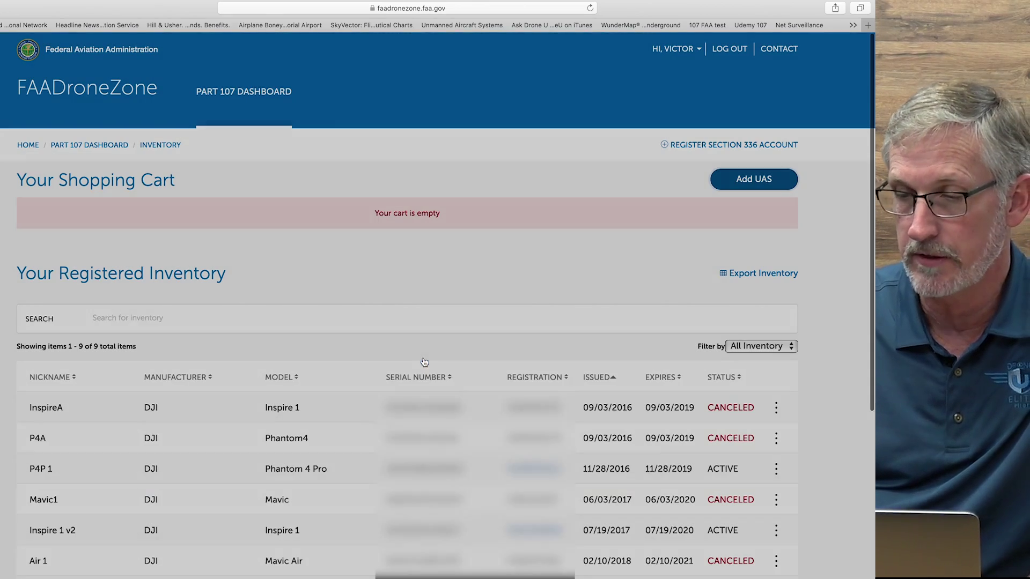
# Open the Small UAS Certificate of Registration for the P4P 1 (Phantom 4 Pro), view it, and return to the inventory
pyautogui.scroll(-5, 424, 362)
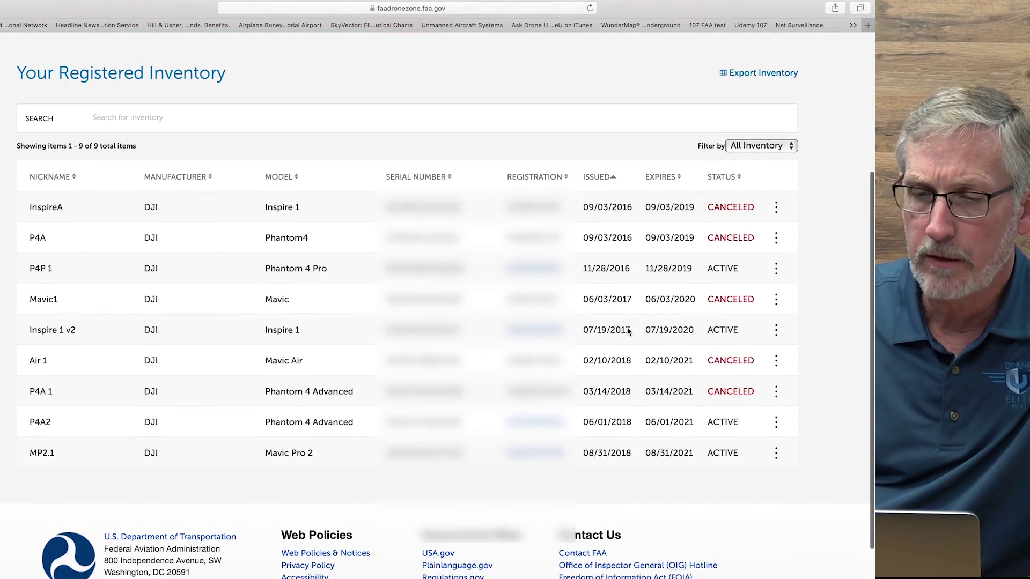
pyautogui.scroll(-1, 628, 331)
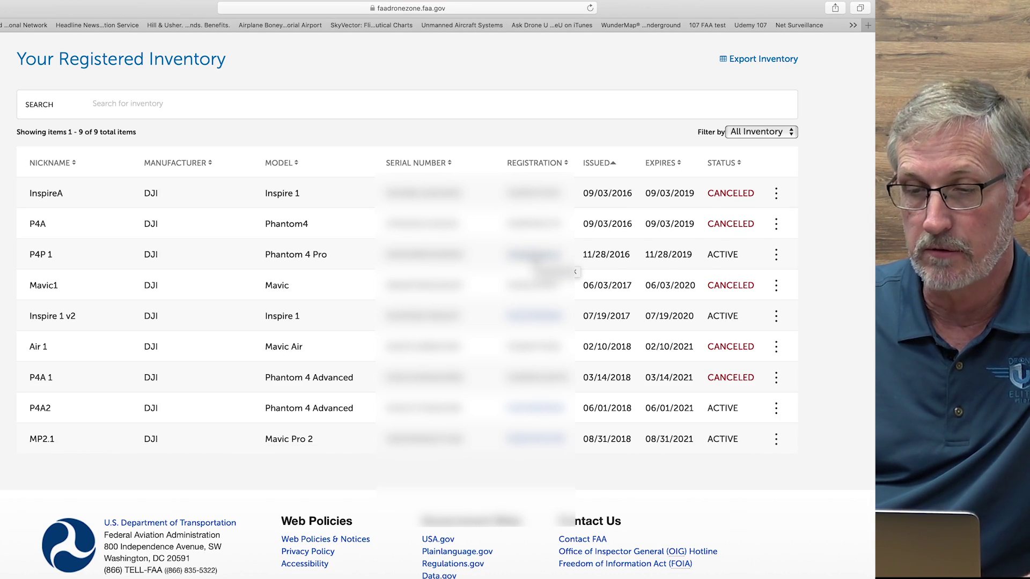
pyautogui.click(533, 256)
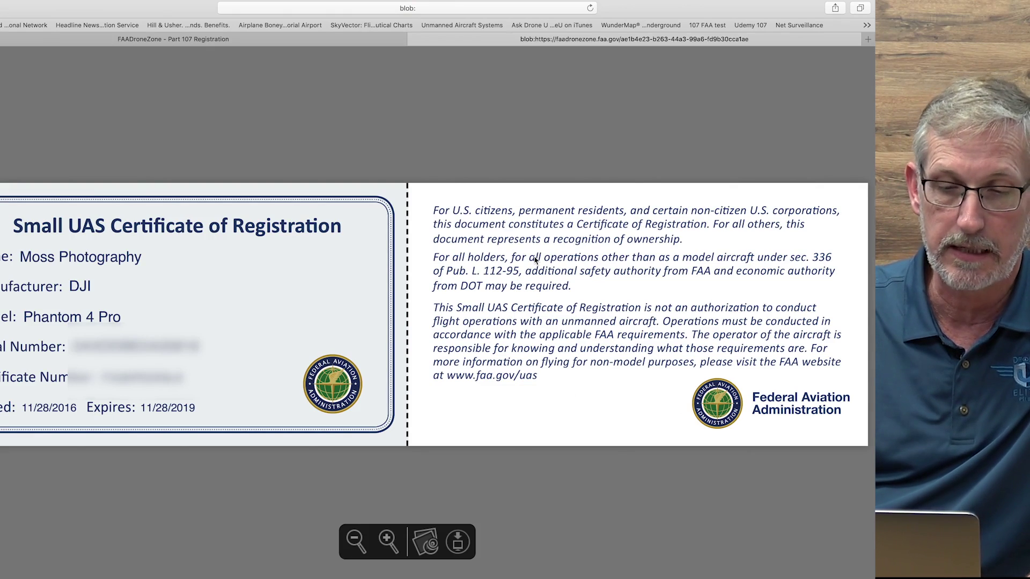
pyautogui.moveTo(459, 543)
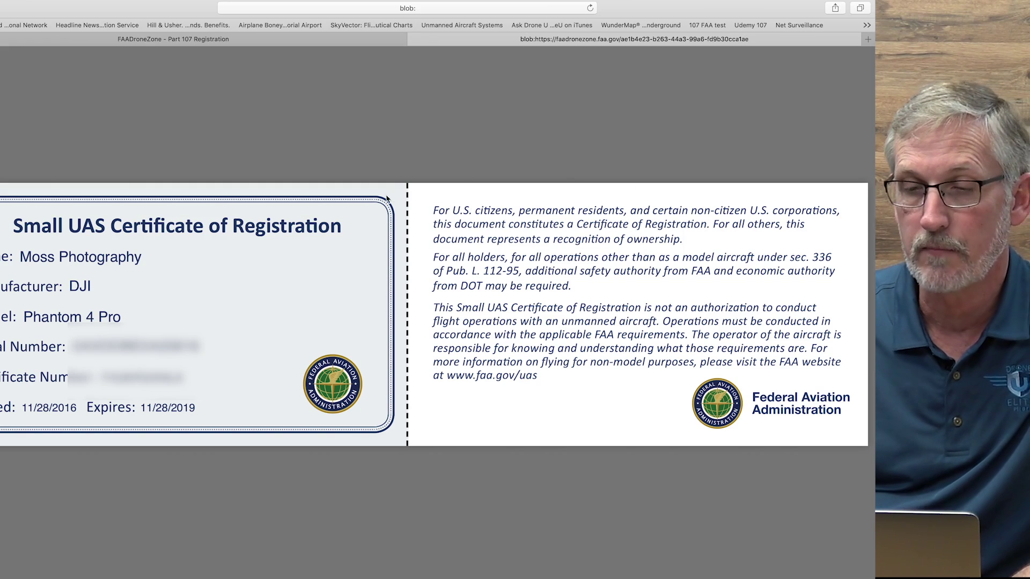
pyautogui.click(414, 38)
pyautogui.scroll(-2, 416, 161)
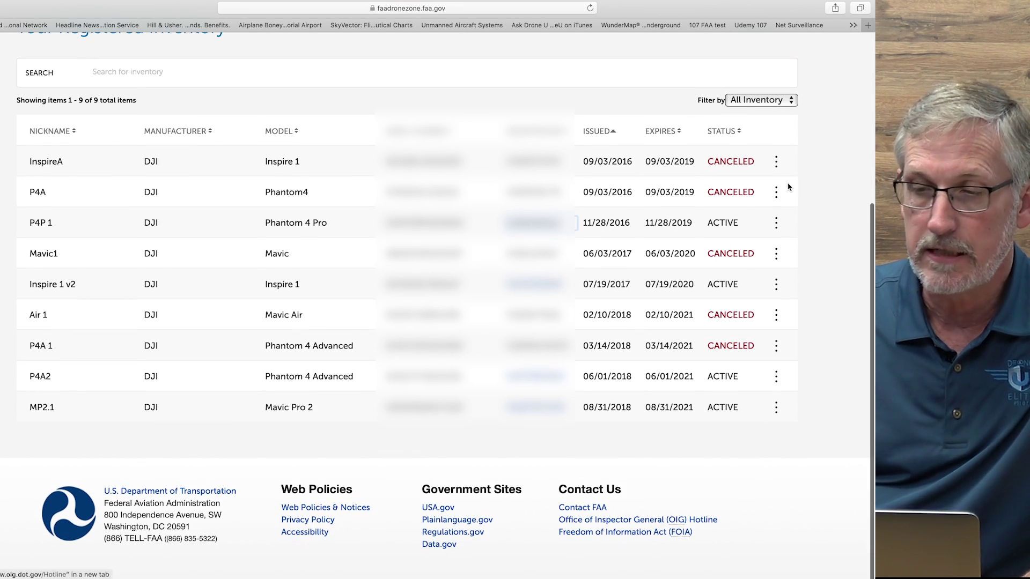
# Fill in the registration cancellation for the P4P 1 with the reason Sold and the confirmation checked, and return to the inventory without submitting
pyautogui.click(776, 223)
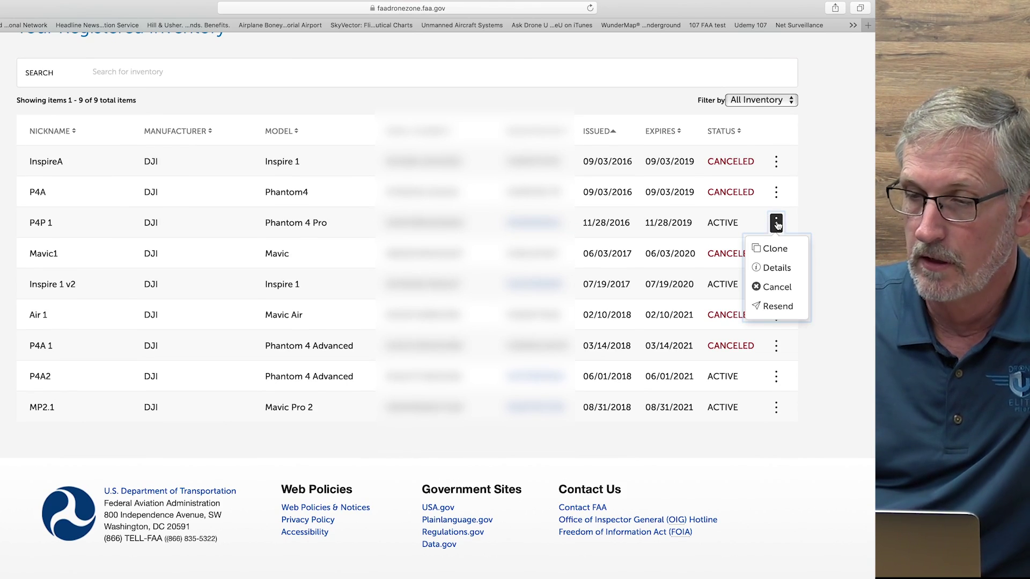
pyautogui.click(774, 287)
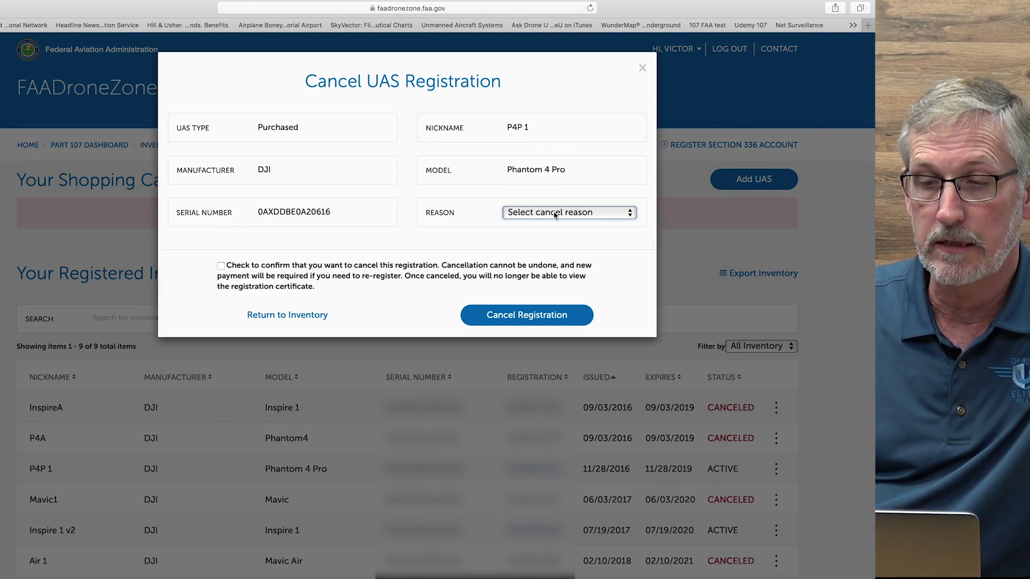
pyautogui.click(578, 216)
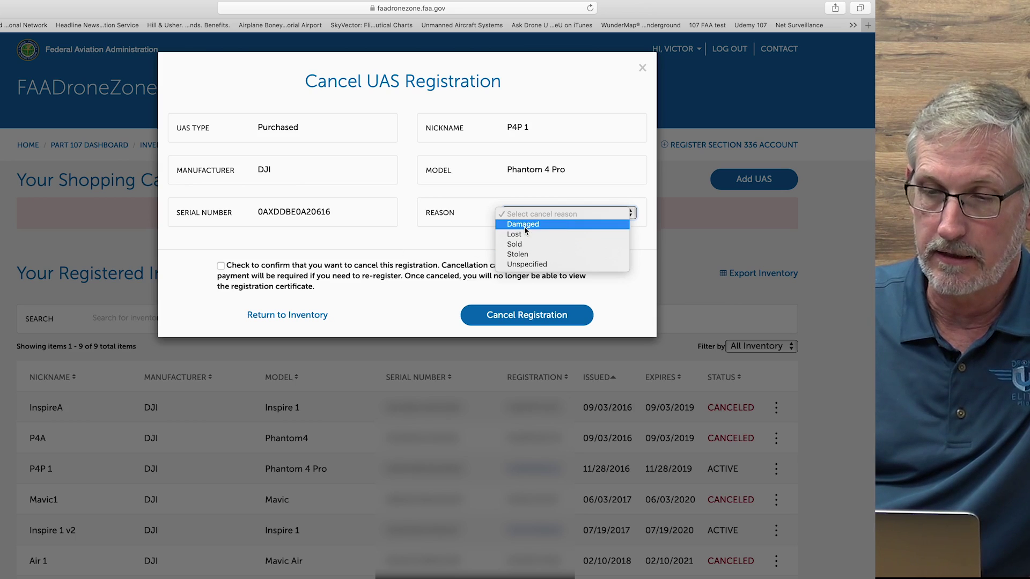
pyautogui.click(520, 243)
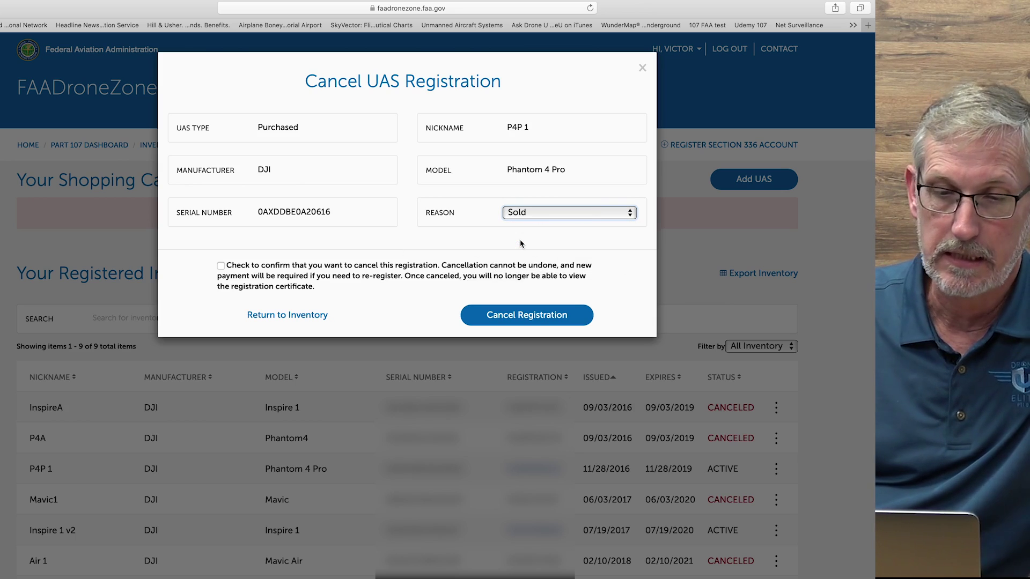
pyautogui.click(221, 266)
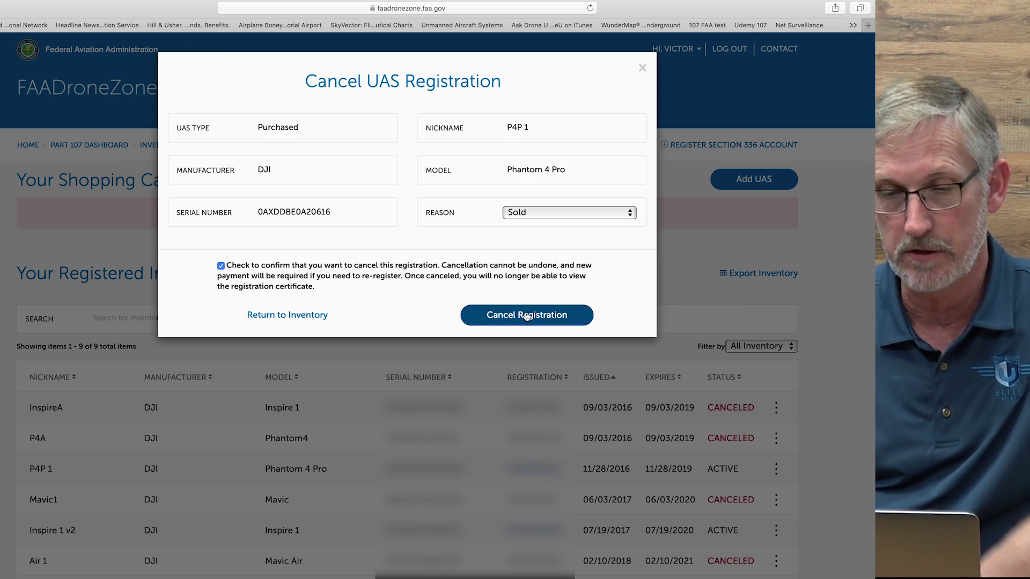
pyautogui.click(284, 317)
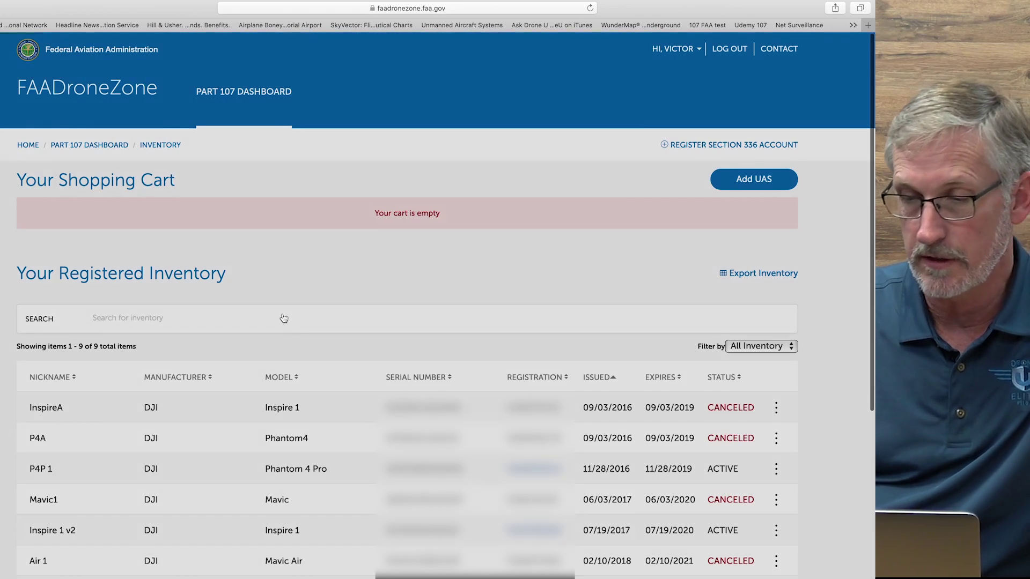
# Look over the registered inventory, go back to the Part 107 Dashboard, and open the user account management
pyautogui.scroll(-5, 440, 391)
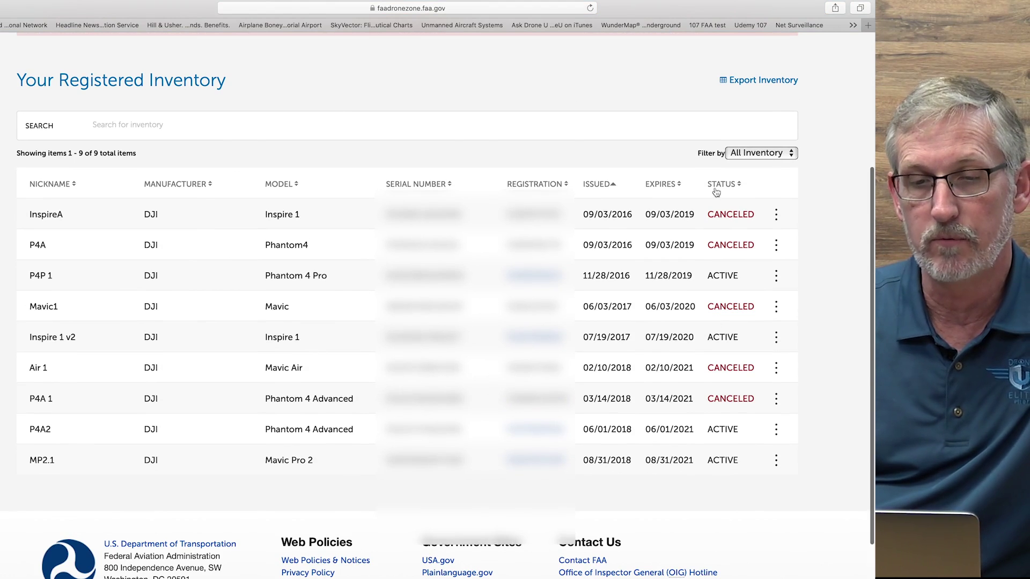
pyautogui.scroll(3, 461, 182)
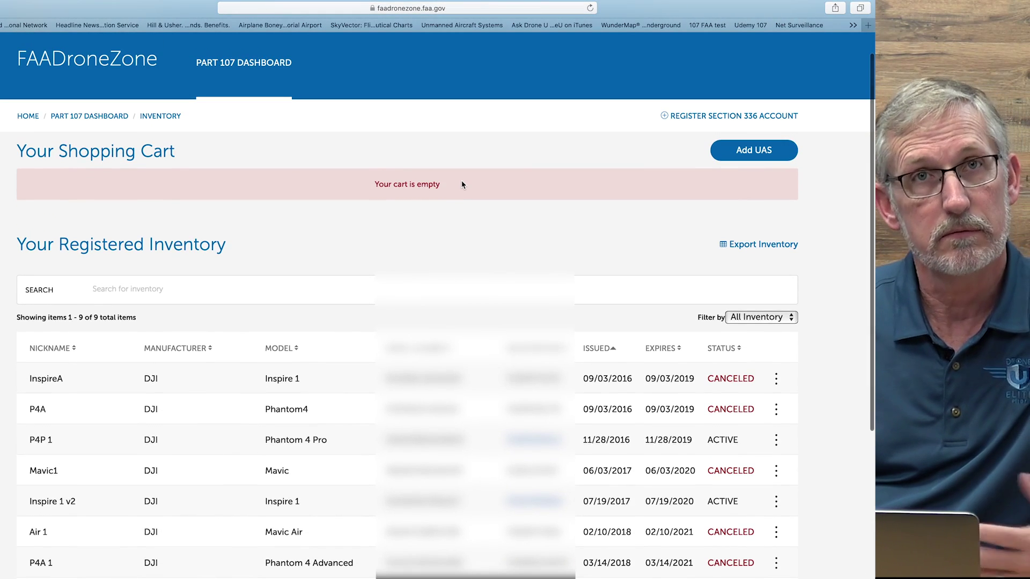
pyautogui.scroll(-4, 503, 229)
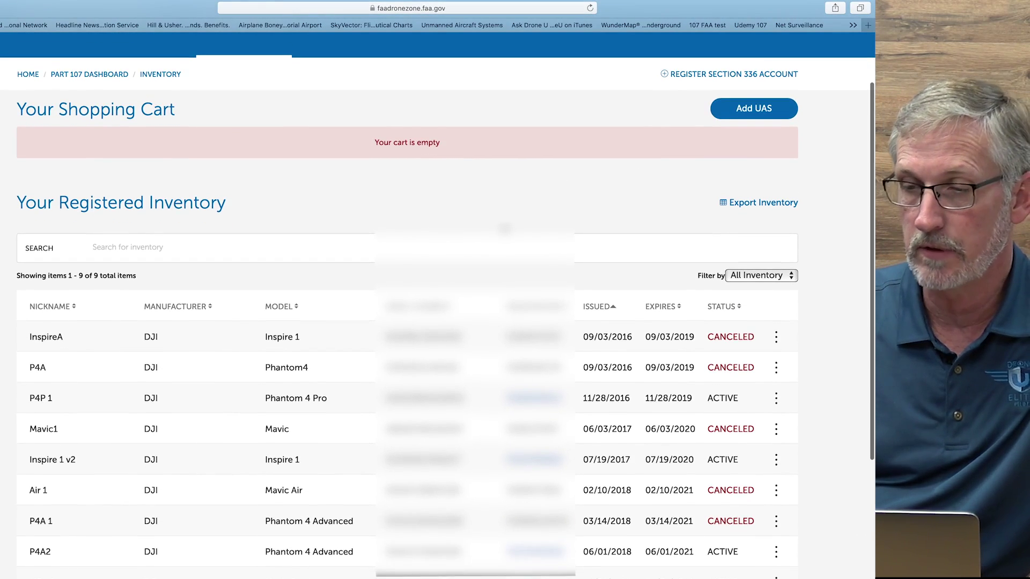
pyautogui.scroll(3, 371, 213)
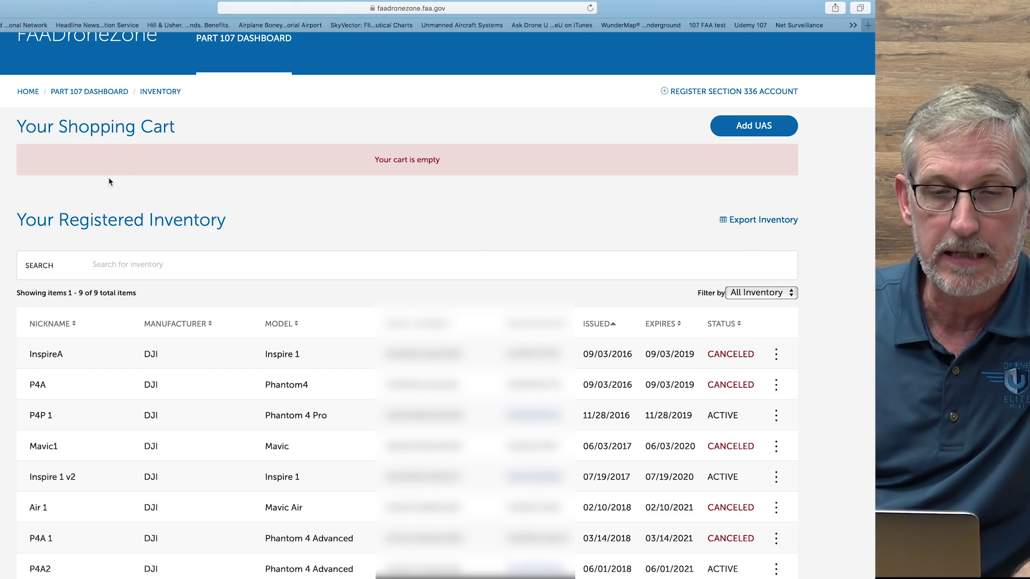
pyautogui.click(94, 99)
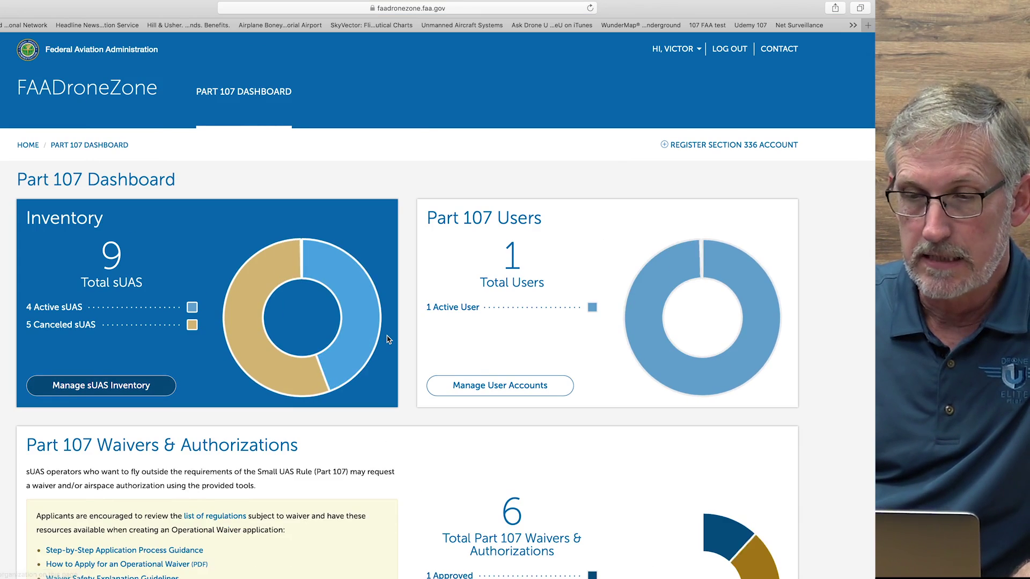
pyautogui.scroll(-2, 389, 339)
pyautogui.scroll(-1, 388, 340)
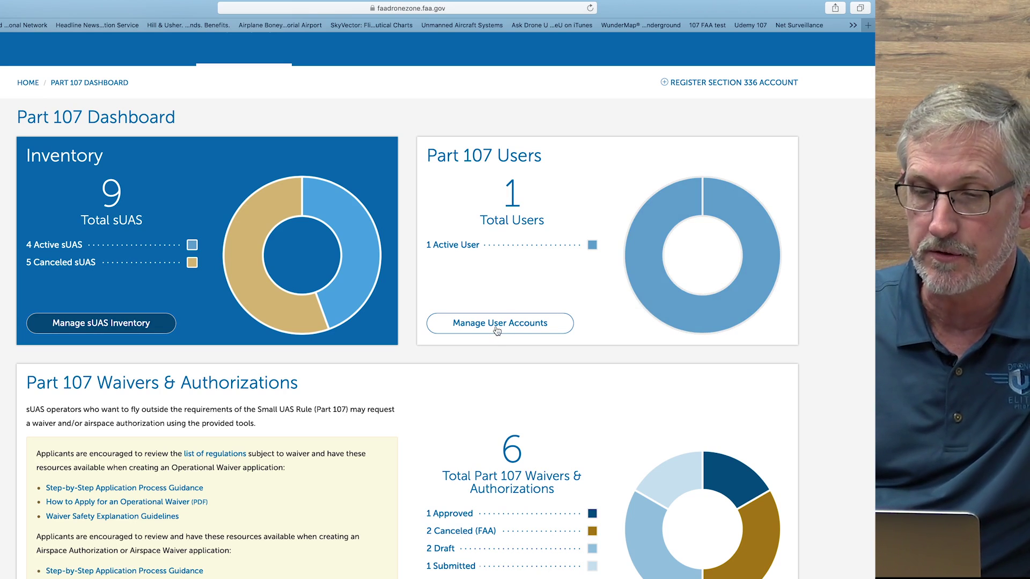
pyautogui.click(497, 328)
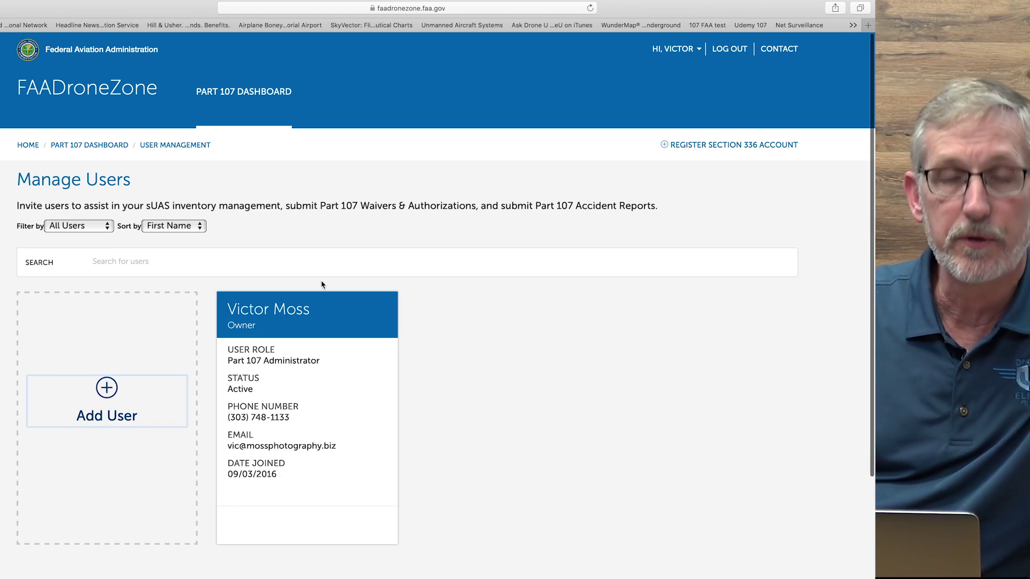
# Start an invitation for a new Part 107 user, check the available user roles, and cancel the invitation
pyautogui.scroll(-1, 249, 348)
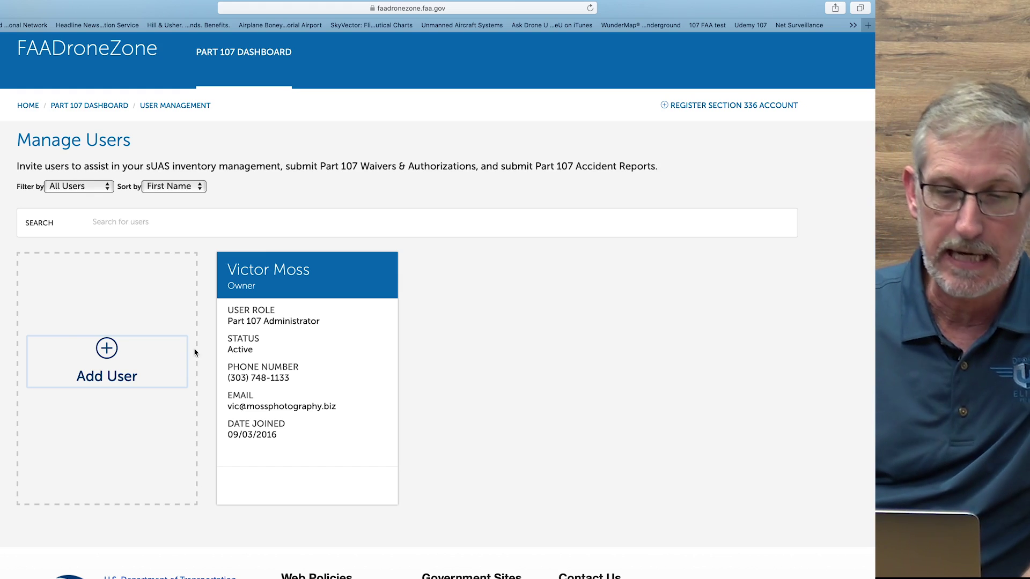
pyautogui.click(105, 362)
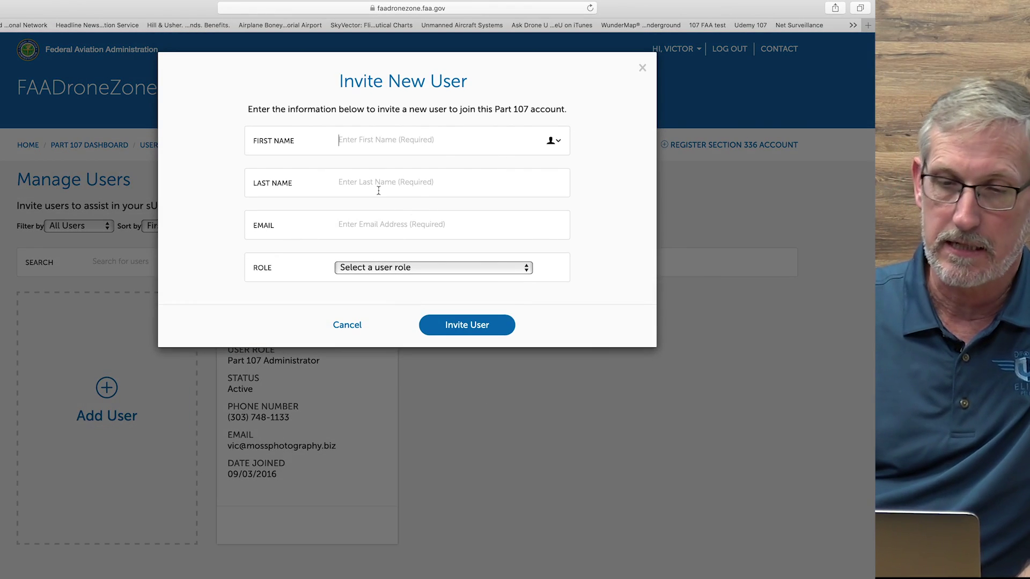
pyautogui.click(412, 268)
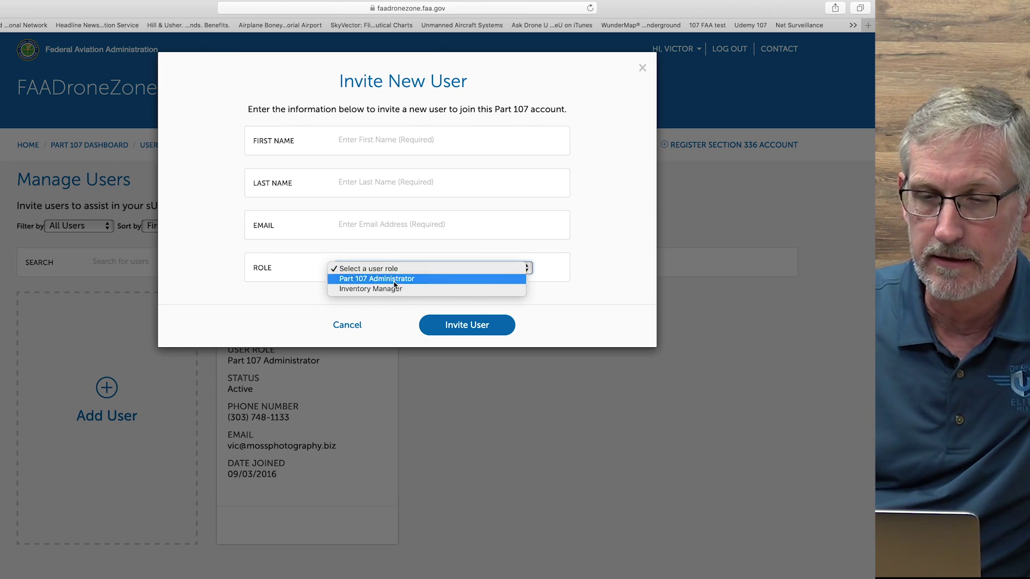
pyautogui.click(348, 325)
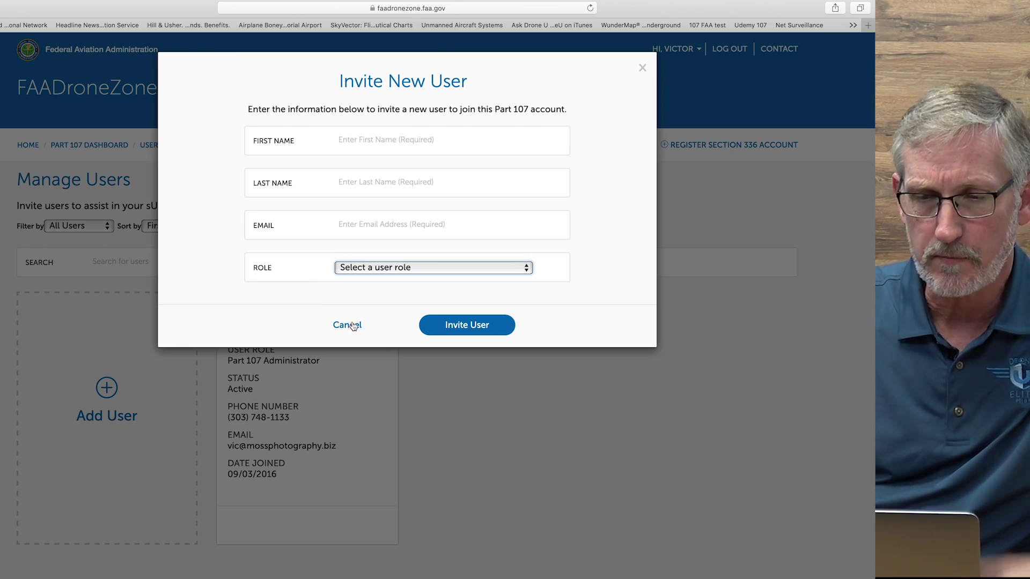
pyautogui.click(353, 325)
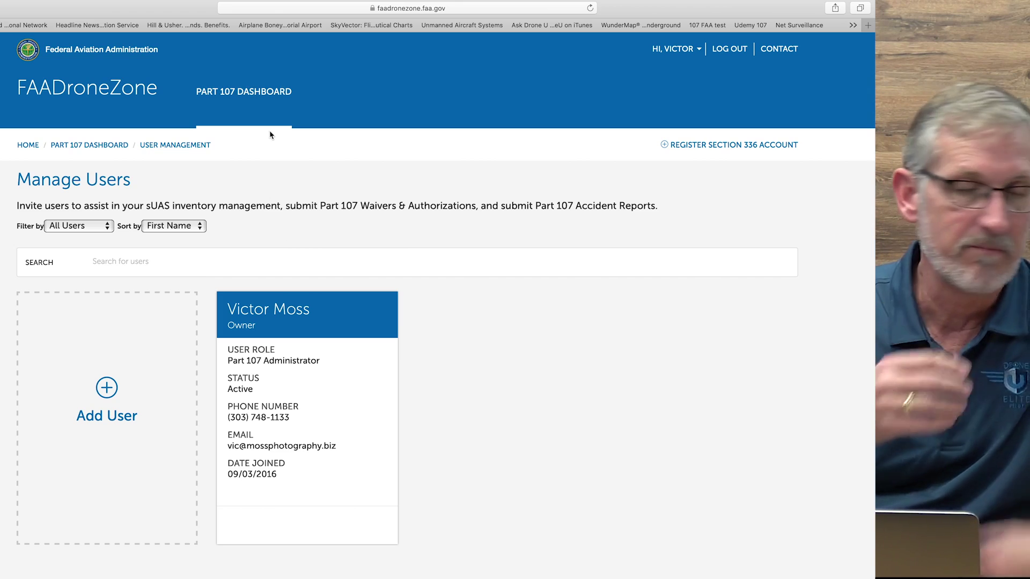
# Return to the Part 107 Dashboard, open the list of regulations subject to waiver, and close it again
pyautogui.click(241, 93)
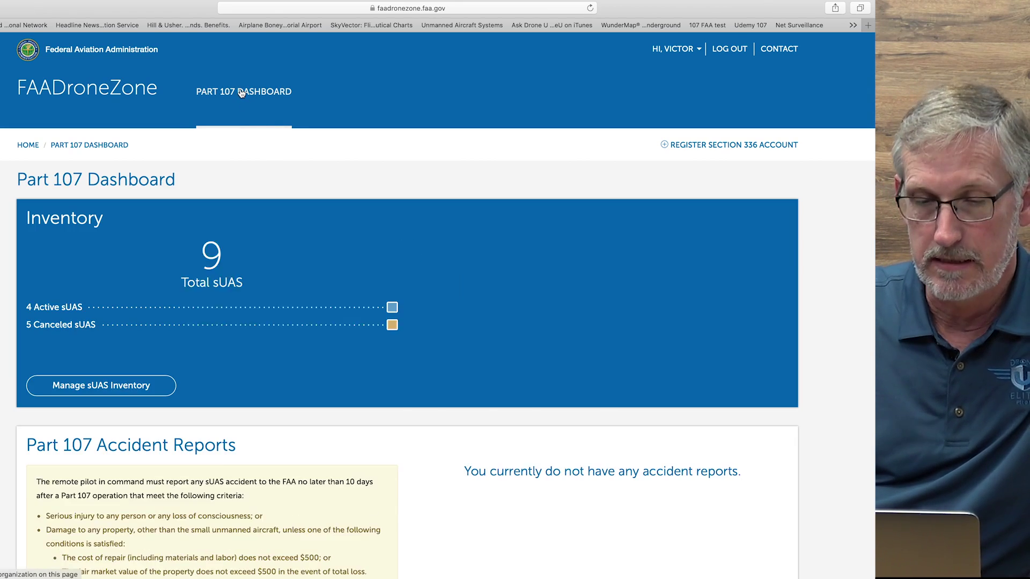
pyautogui.scroll(-5, 242, 93)
pyautogui.scroll(-2, 242, 93)
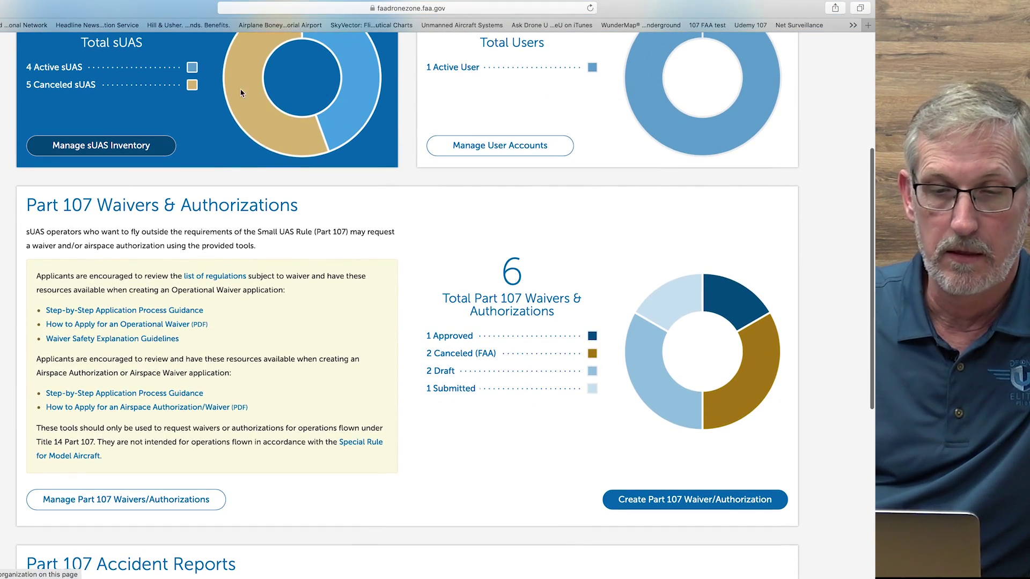
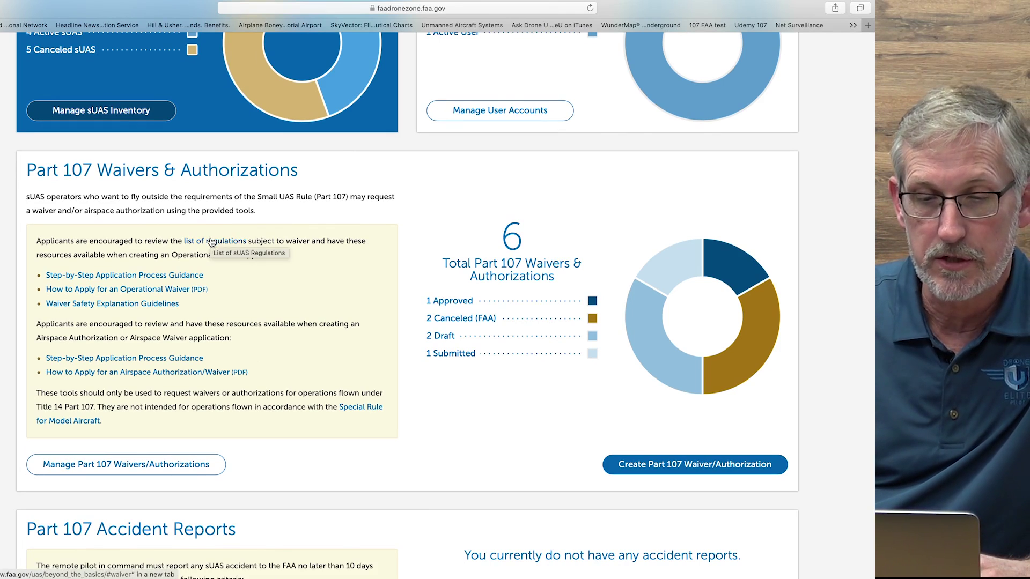
pyautogui.keyDown('super'); pyautogui.click(219, 242); pyautogui.keyUp('super')
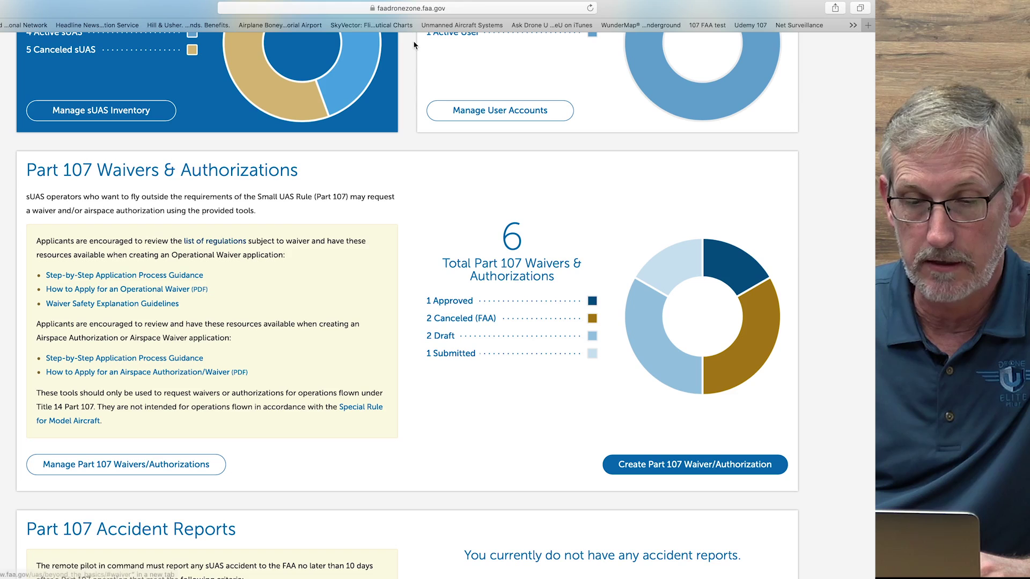
pyautogui.click(414, 40)
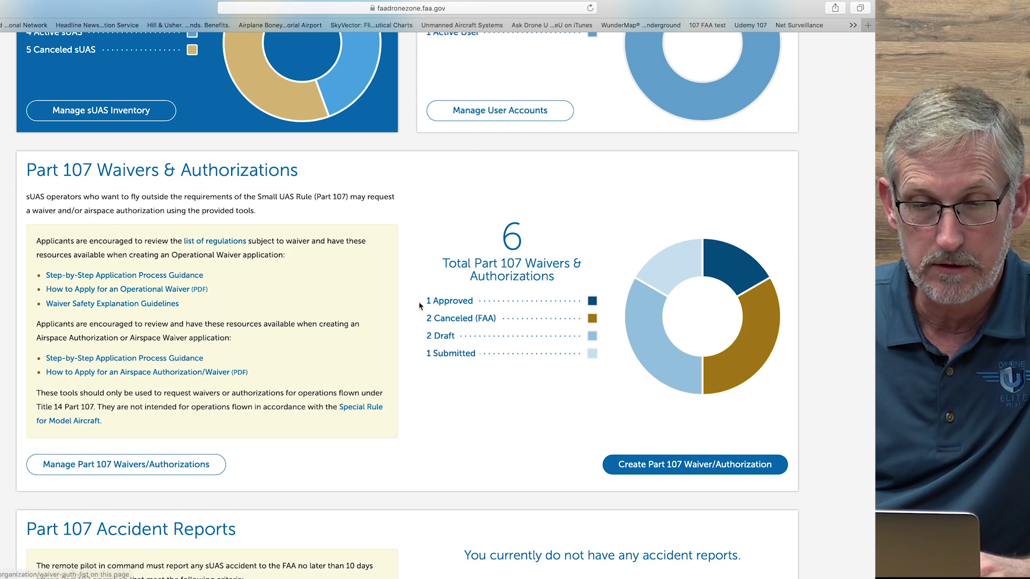
# Open the Step-by-Step Application Process Guidance for operational waivers, read through its directions, and close the page
pyautogui.click(115, 280)
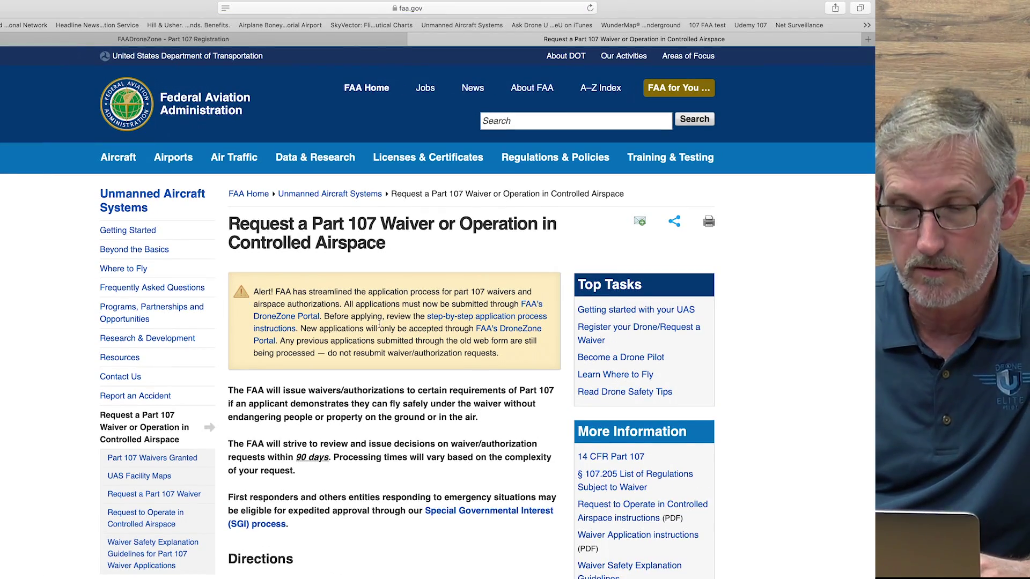
pyautogui.scroll(-5, 378, 324)
pyautogui.scroll(-3, 378, 324)
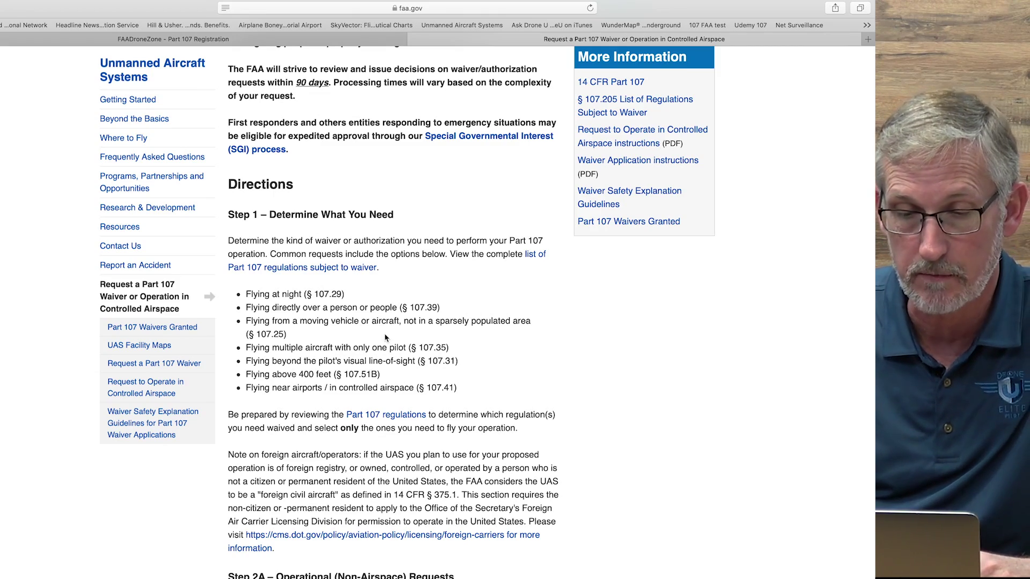
pyautogui.scroll(-6, 334, 271)
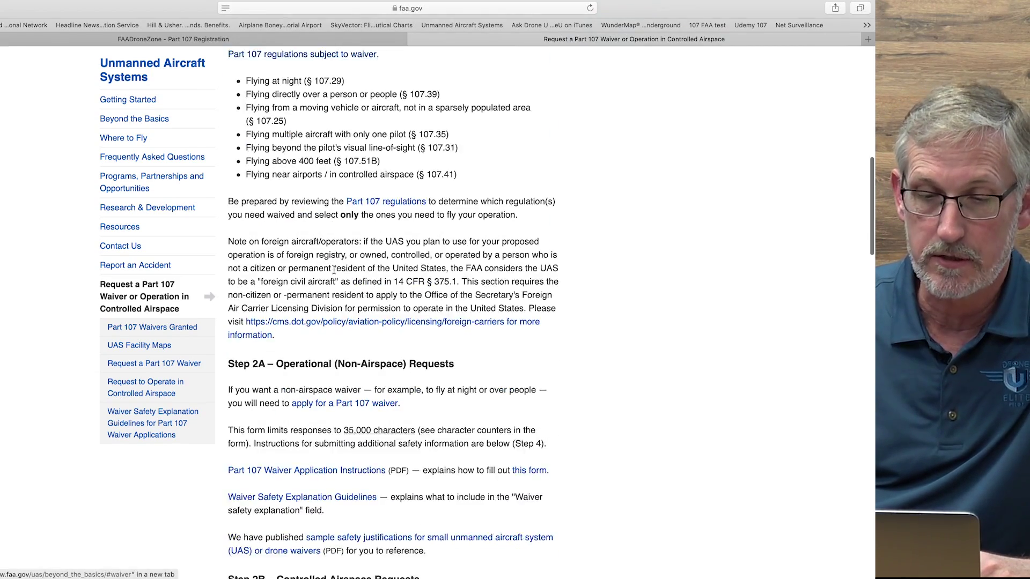
pyautogui.scroll(-1, 334, 271)
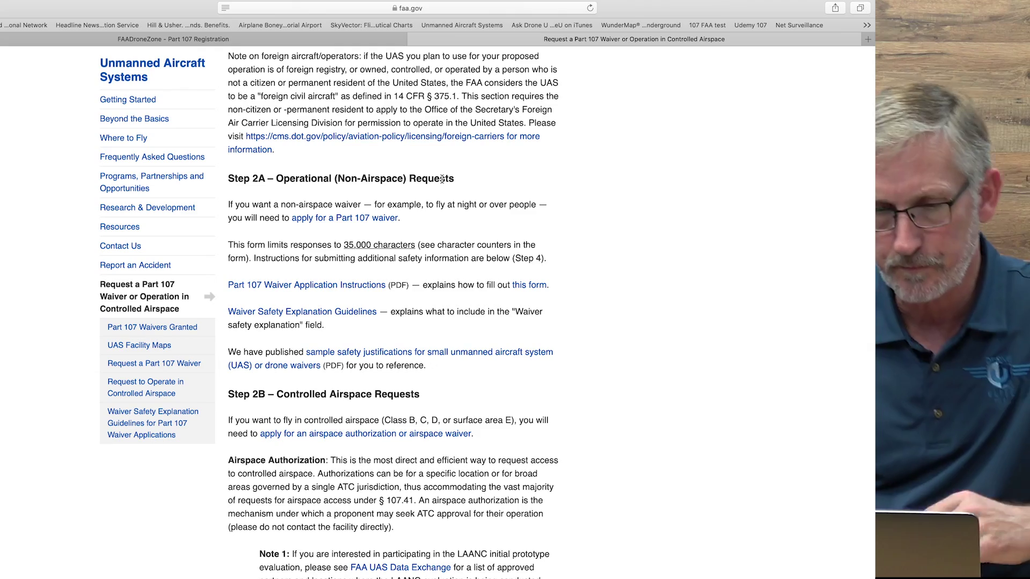
pyautogui.scroll(-3, 442, 180)
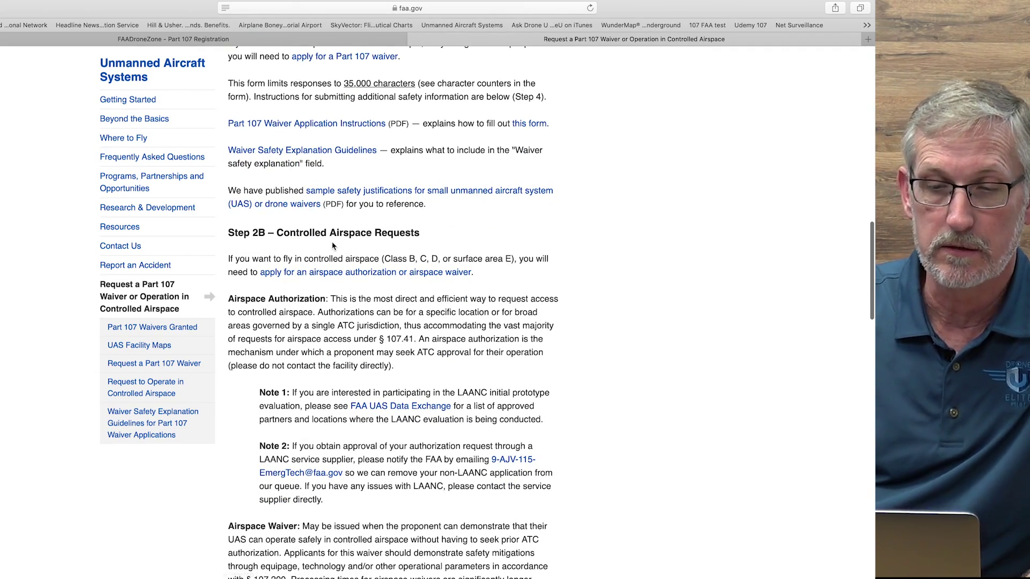
pyautogui.scroll(-8, 332, 244)
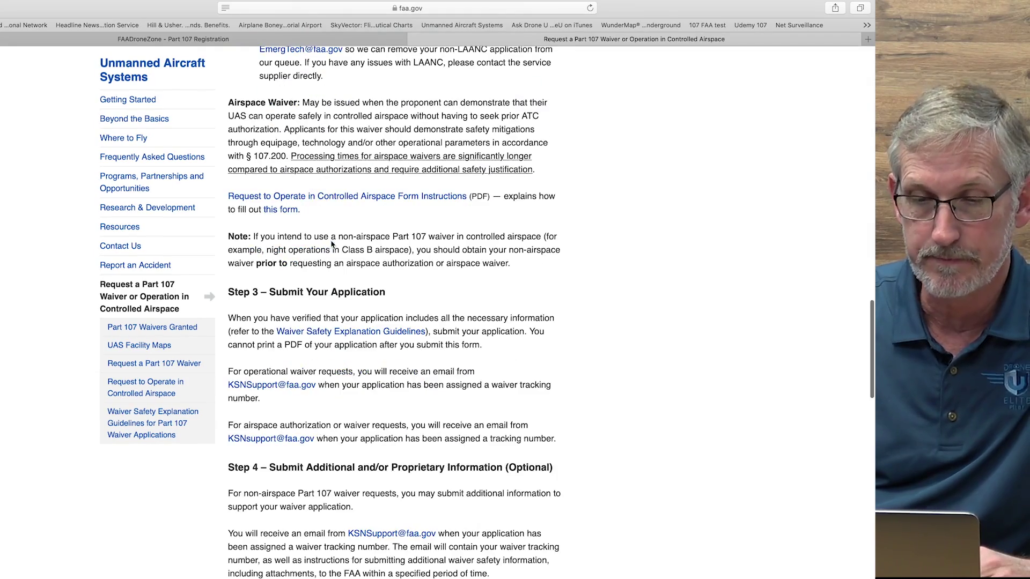
pyautogui.scroll(-2, 330, 241)
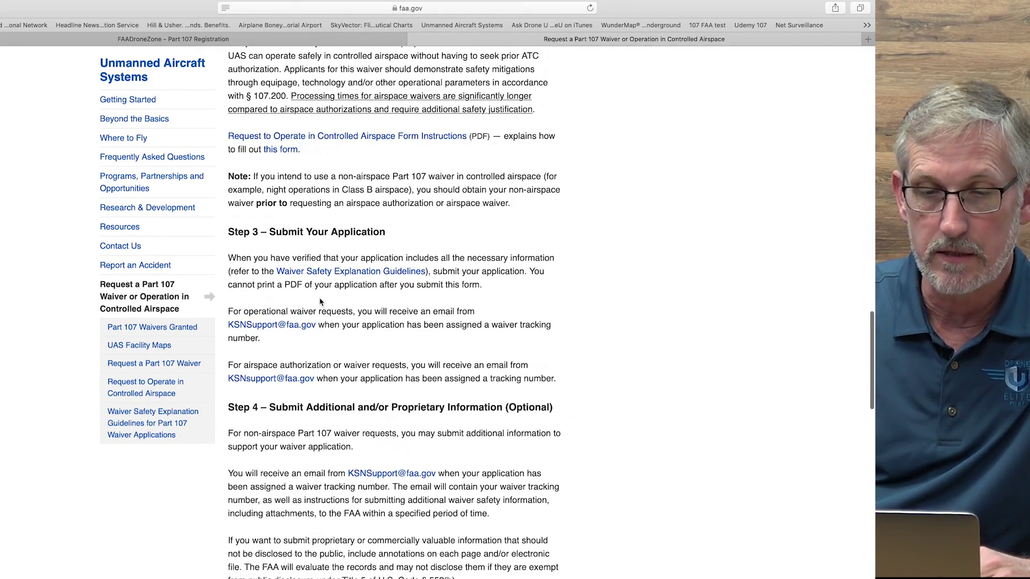
pyautogui.scroll(-8, 320, 302)
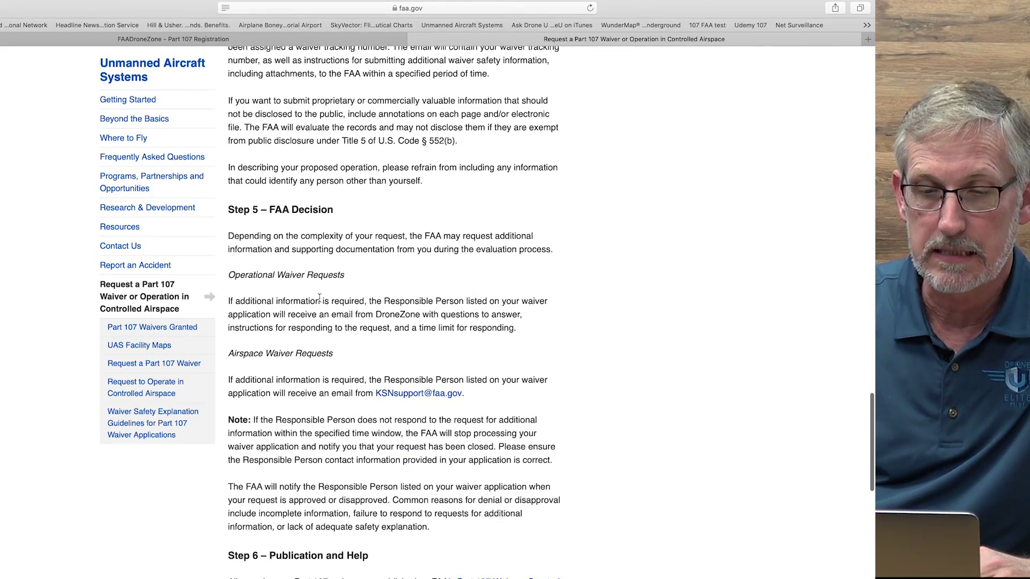
pyautogui.scroll(6, 319, 298)
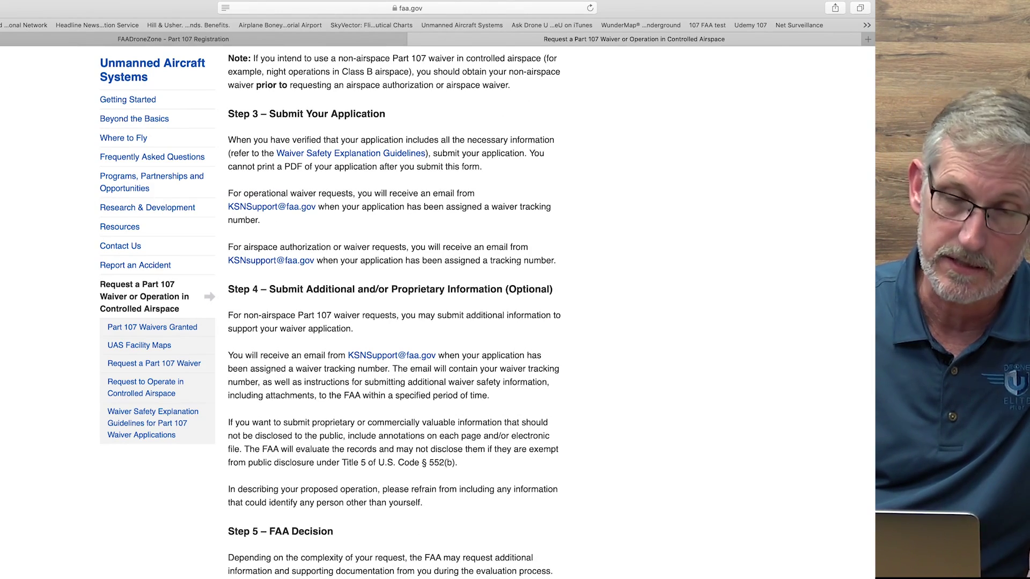
pyautogui.press('super+w')
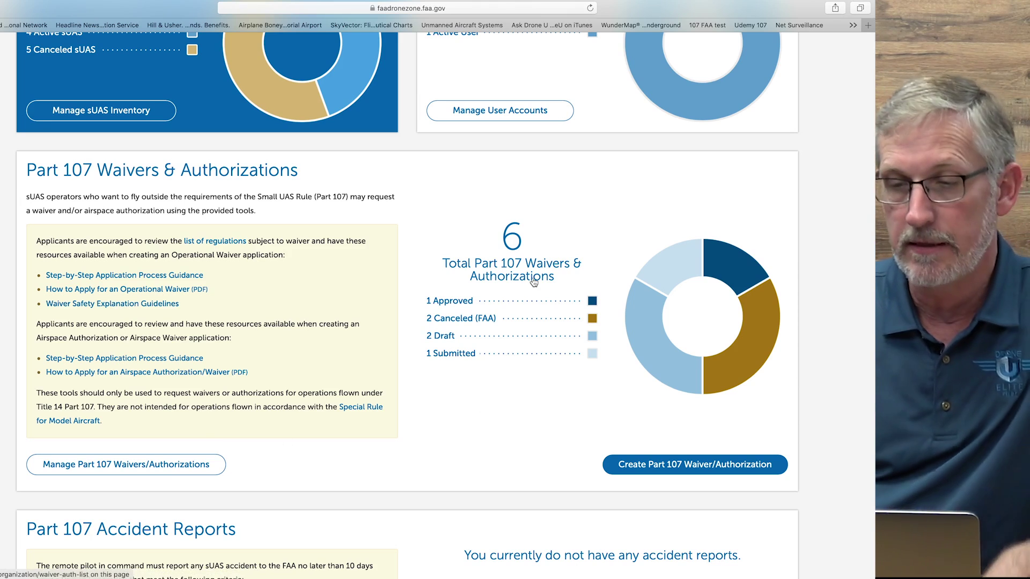
# Check the waiver and authorization status chart, open the management list of Part 107 waivers and authorizations, and look over its entries
pyautogui.moveTo(714, 244)
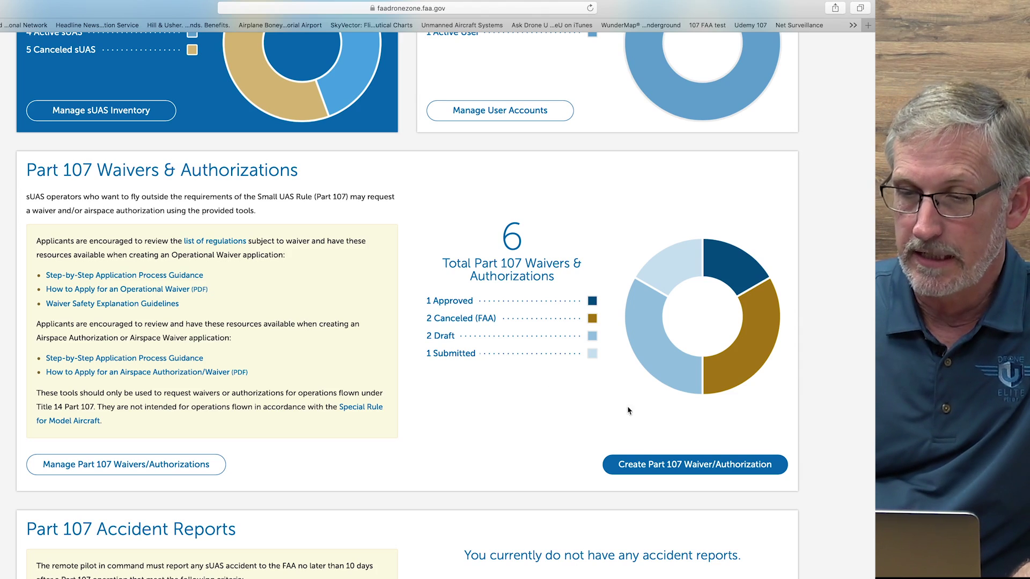
pyautogui.moveTo(647, 346)
pyautogui.moveTo(664, 278)
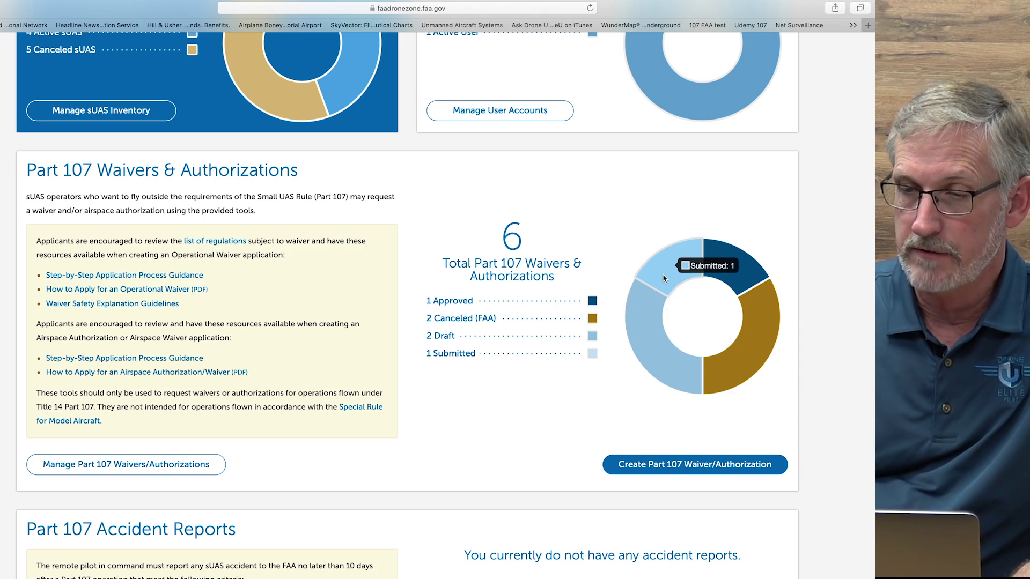
pyautogui.moveTo(751, 296)
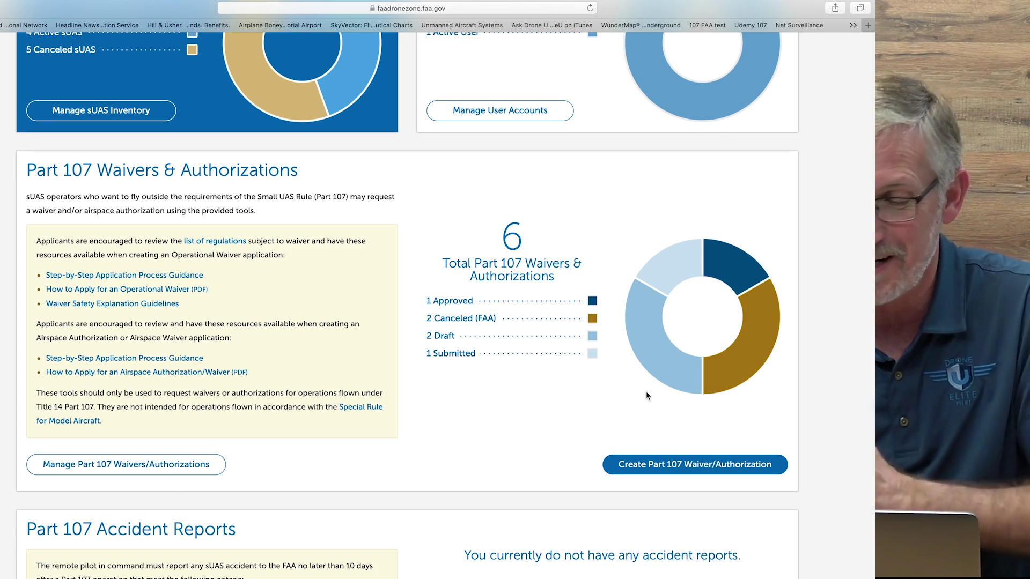
pyautogui.click(161, 465)
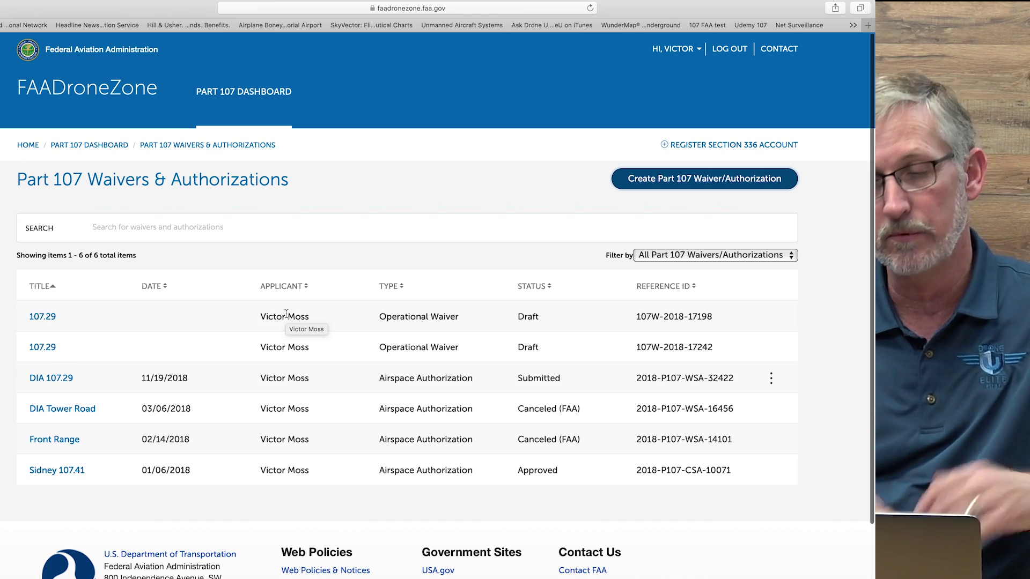
pyautogui.scroll(-1, 287, 314)
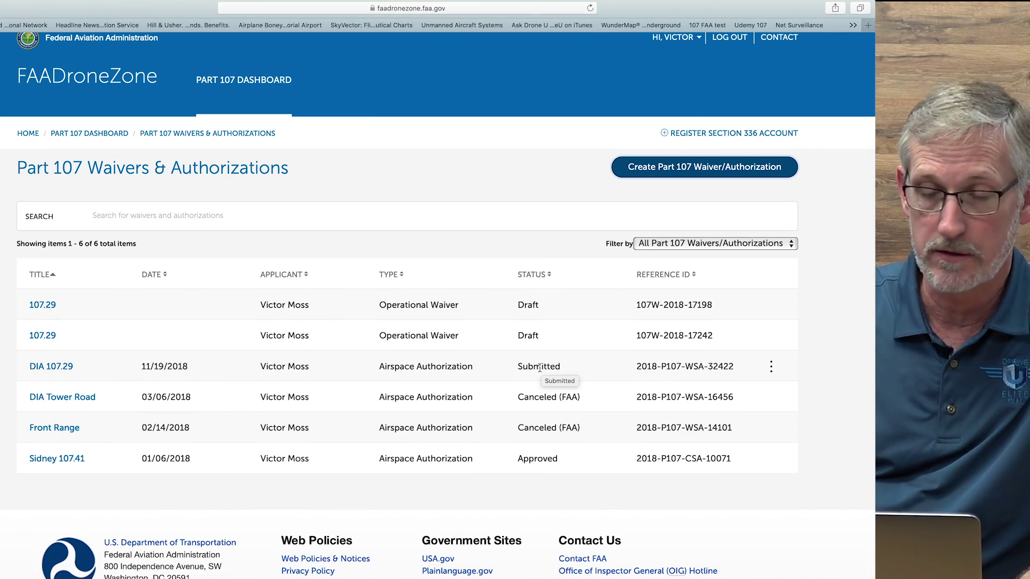
pyautogui.scroll(-2, 539, 368)
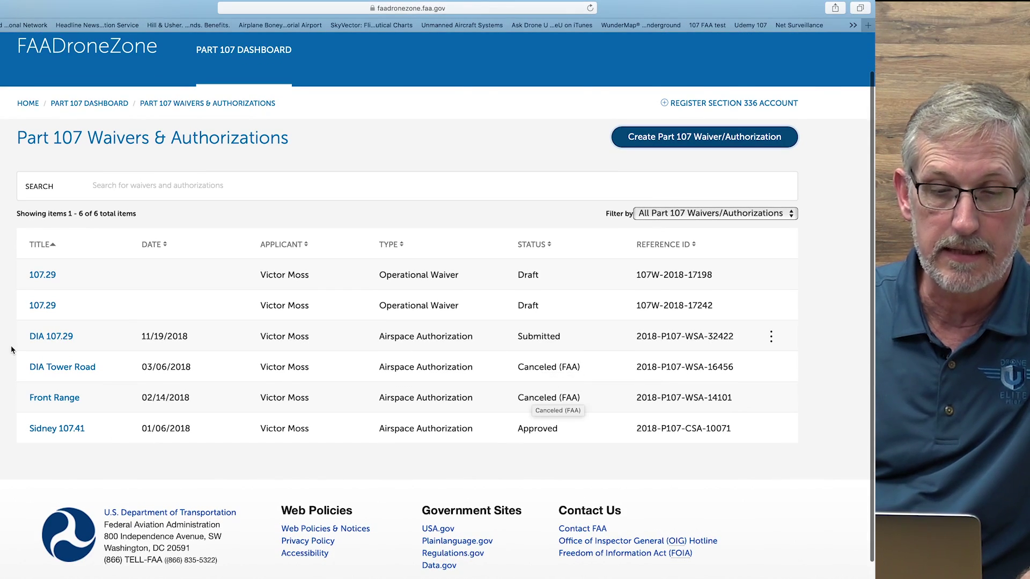
# Open the submitted DIA 107.29 airspace authorization, review its operation parameters, and return to the waivers and authorizations list
pyautogui.click(63, 344)
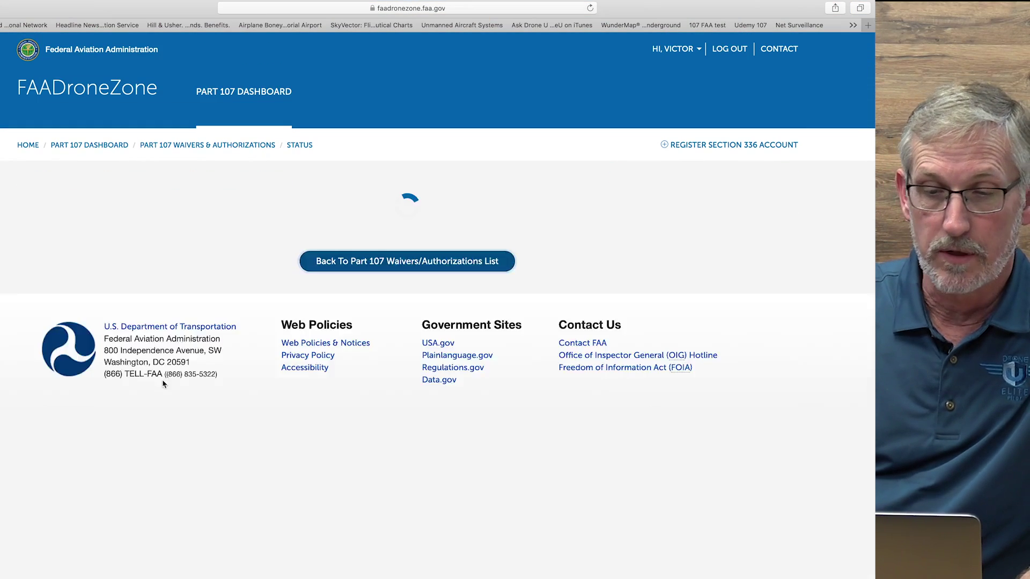
pyautogui.scroll(-2, 325, 372)
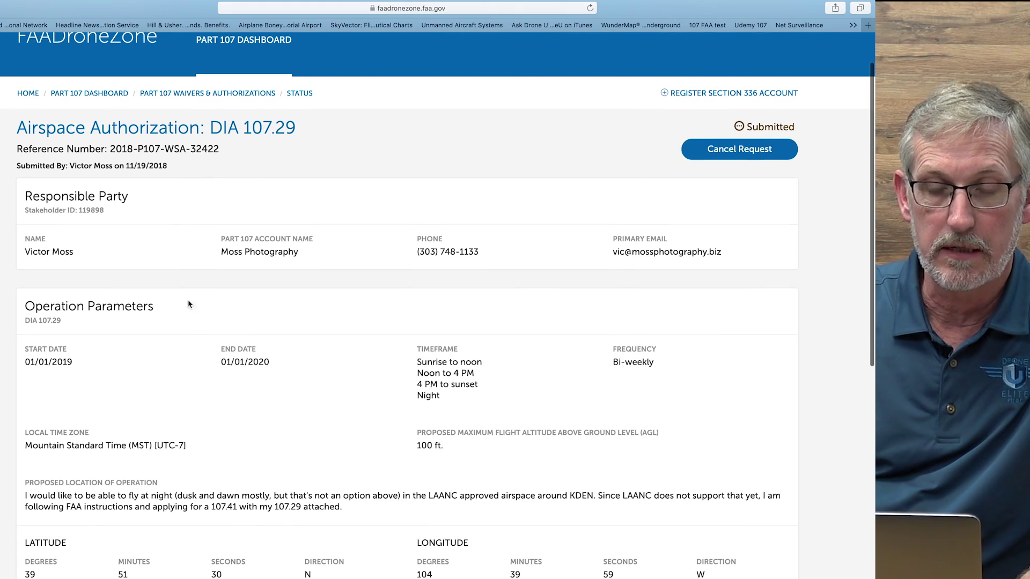
pyautogui.scroll(-1, 237, 358)
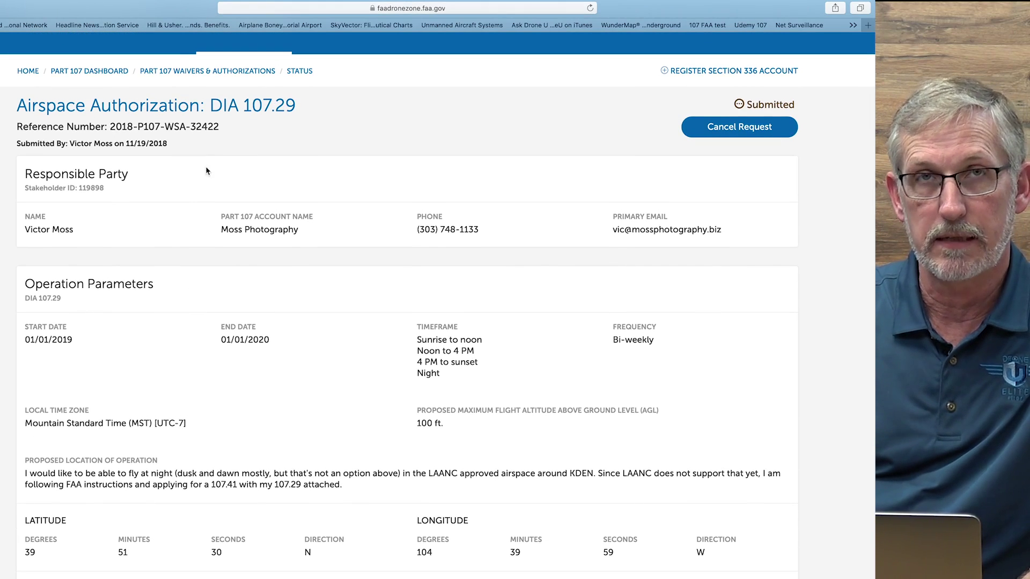
pyautogui.scroll(-5, 310, 419)
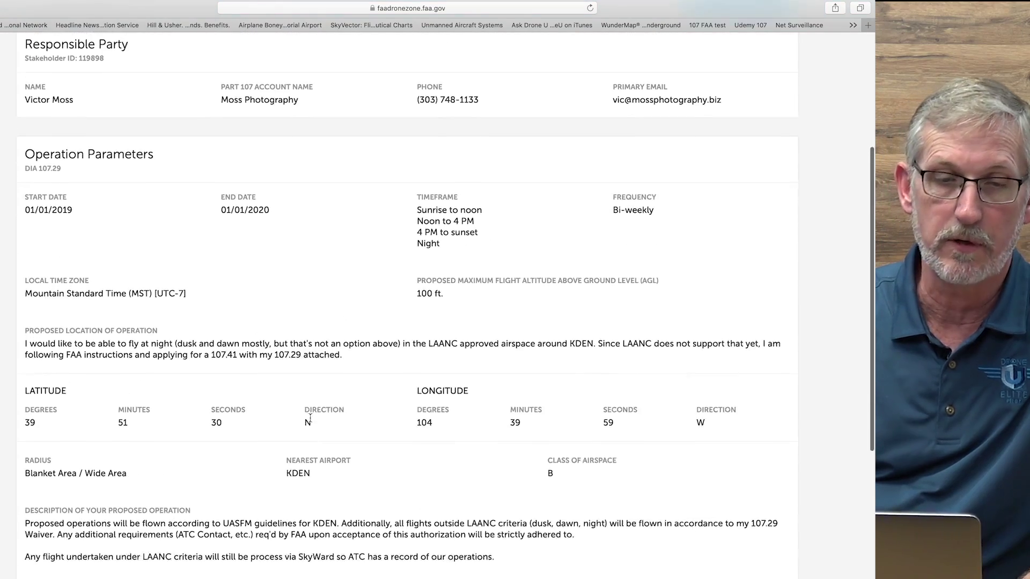
pyautogui.scroll(2, 310, 420)
pyautogui.press('super+bracketleft')
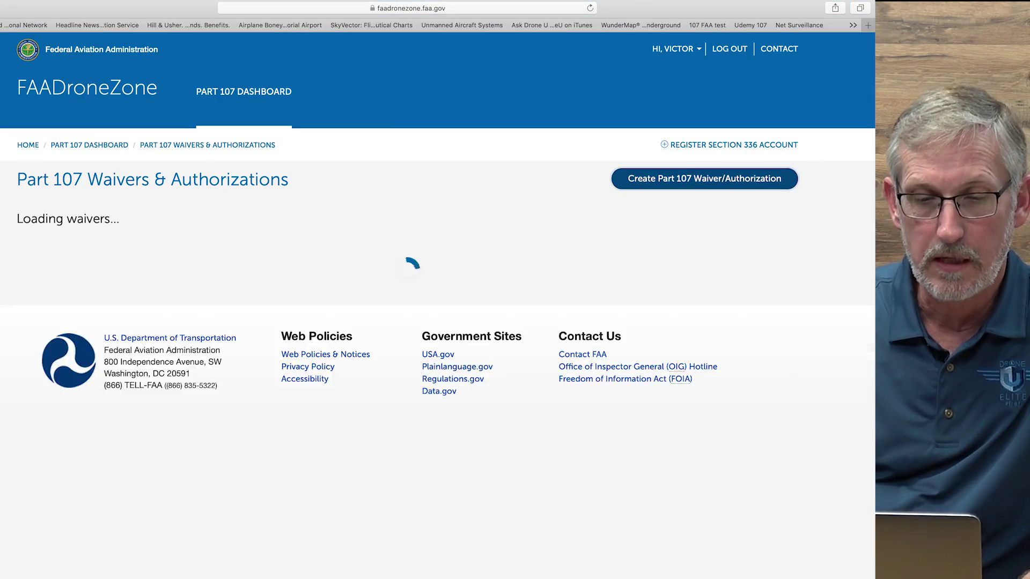
# Open the approved Sidney 107.41 airspace authorization, review its operation parameters and proposed operation description, and return to the waivers and authorizations list
pyautogui.scroll(-2, 192, 366)
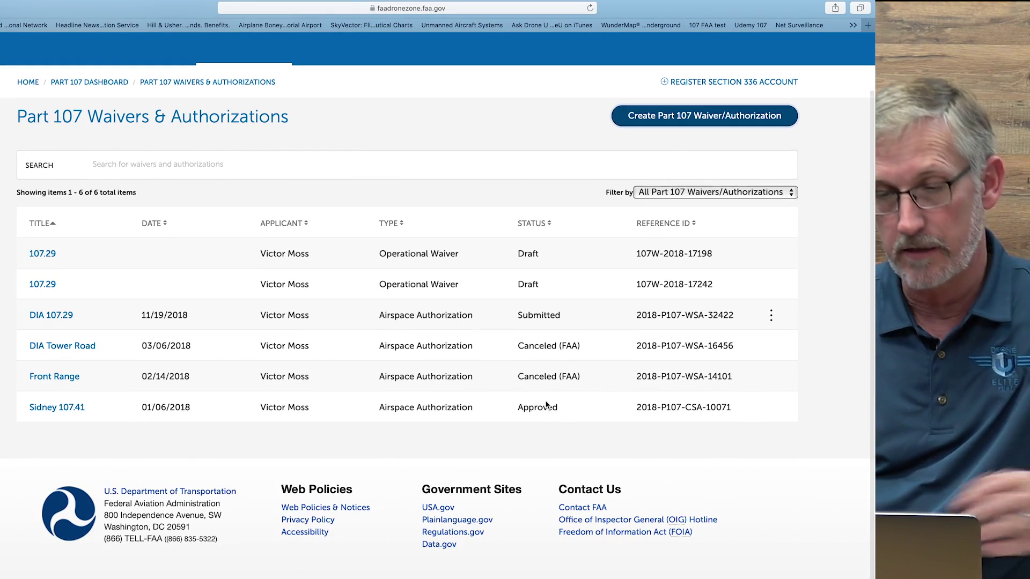
pyautogui.click(58, 409)
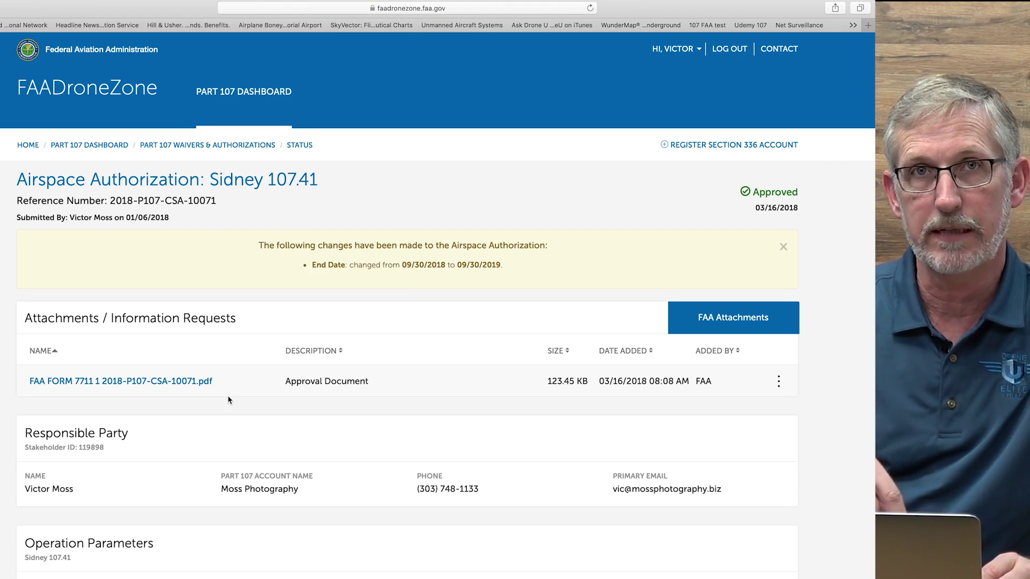
pyautogui.scroll(-10, 228, 400)
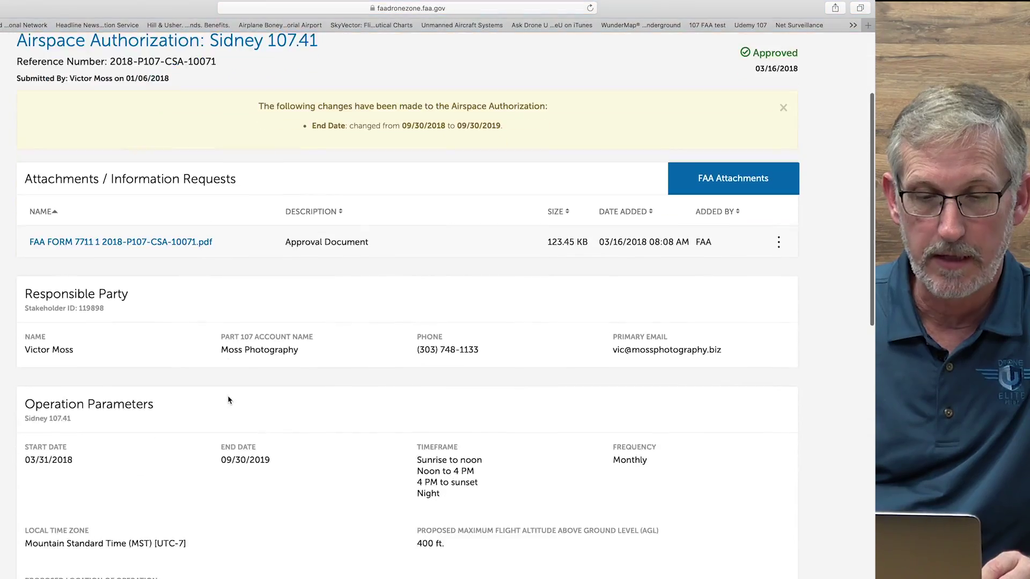
pyautogui.scroll(-3, 228, 401)
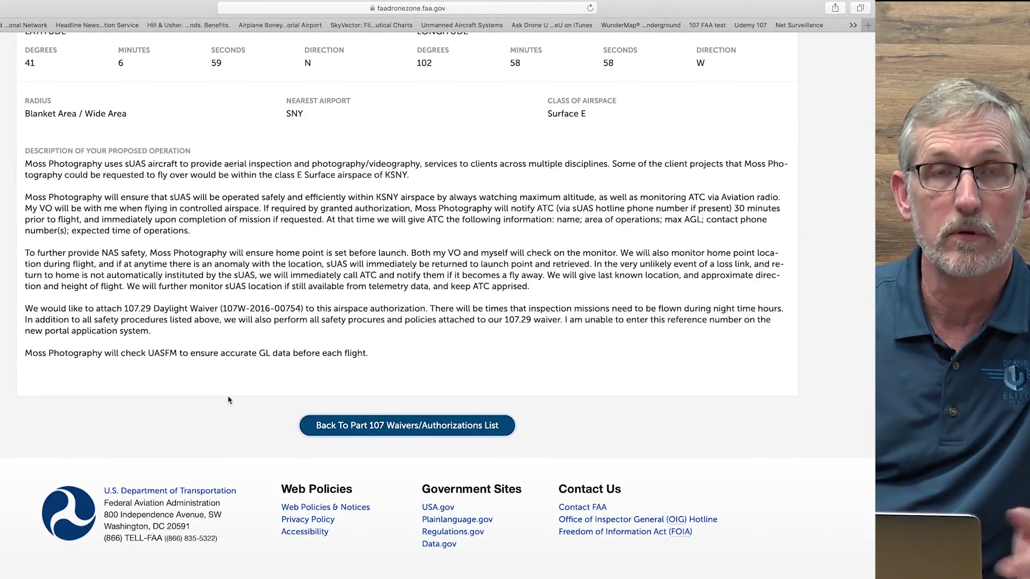
pyautogui.scroll(7, 228, 400)
pyautogui.scroll(-2, 229, 400)
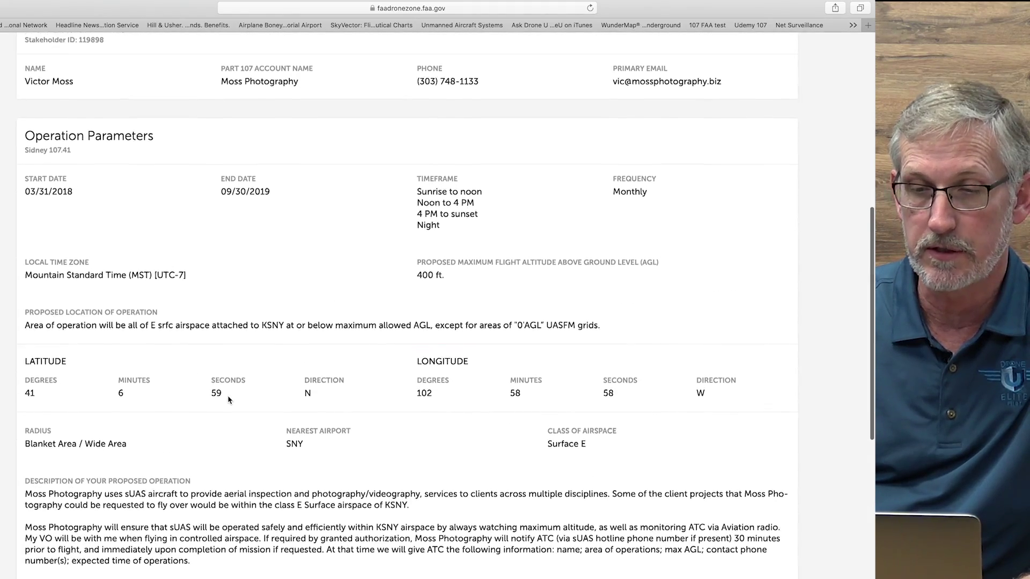
pyautogui.scroll(1, 229, 400)
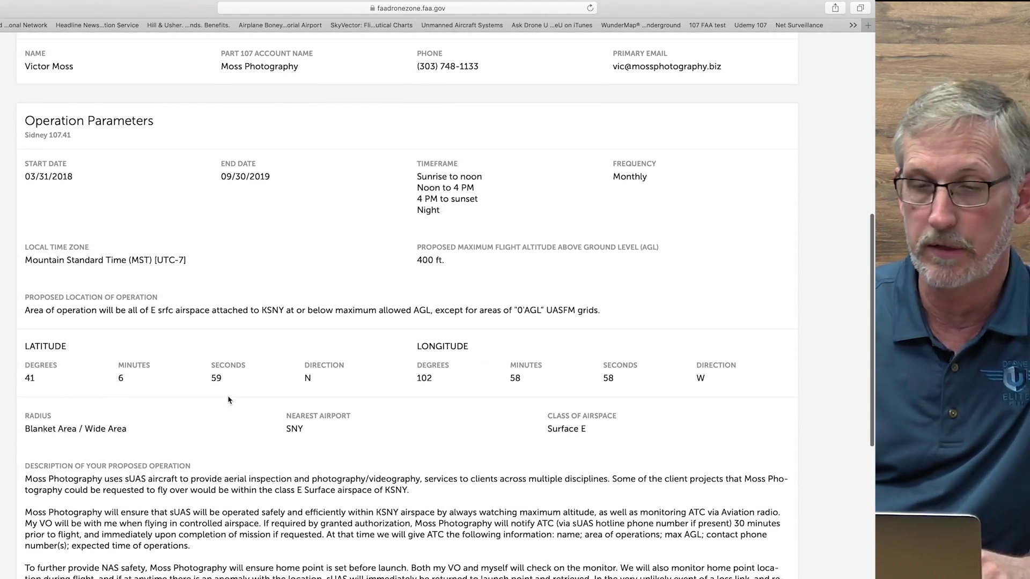
pyautogui.scroll(-1, 229, 400)
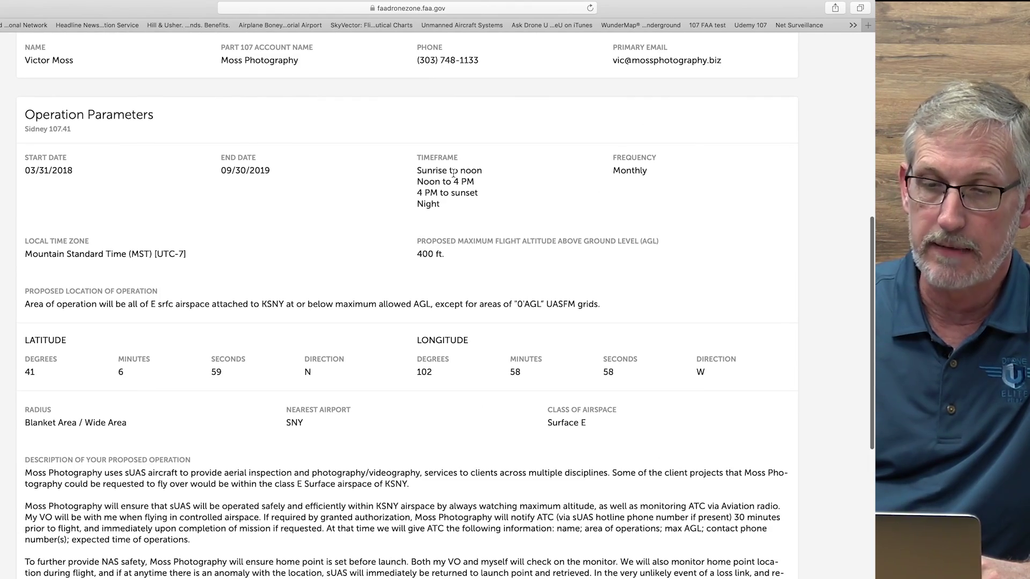
pyautogui.scroll(-1, 446, 194)
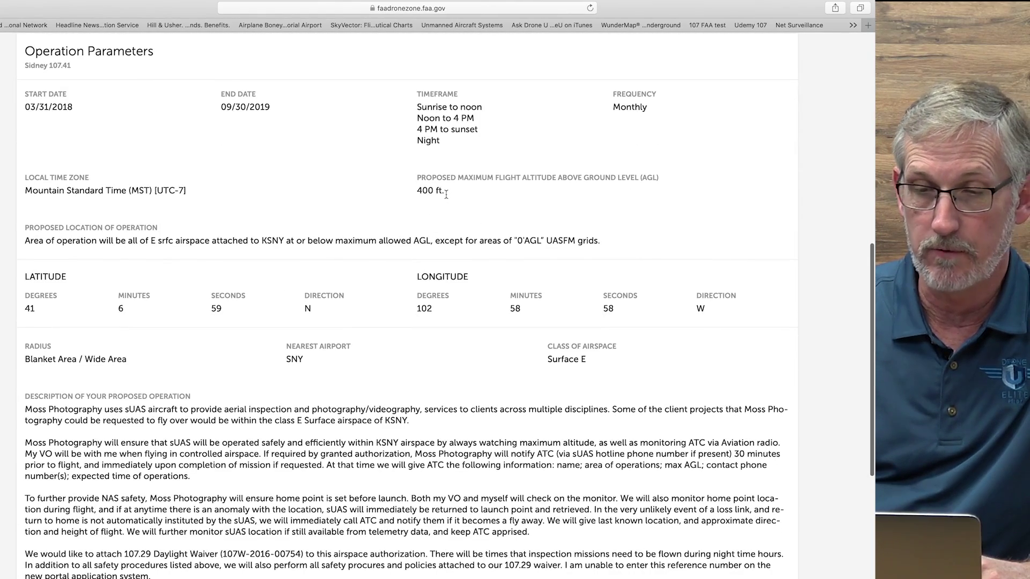
pyautogui.scroll(-3, 301, 226)
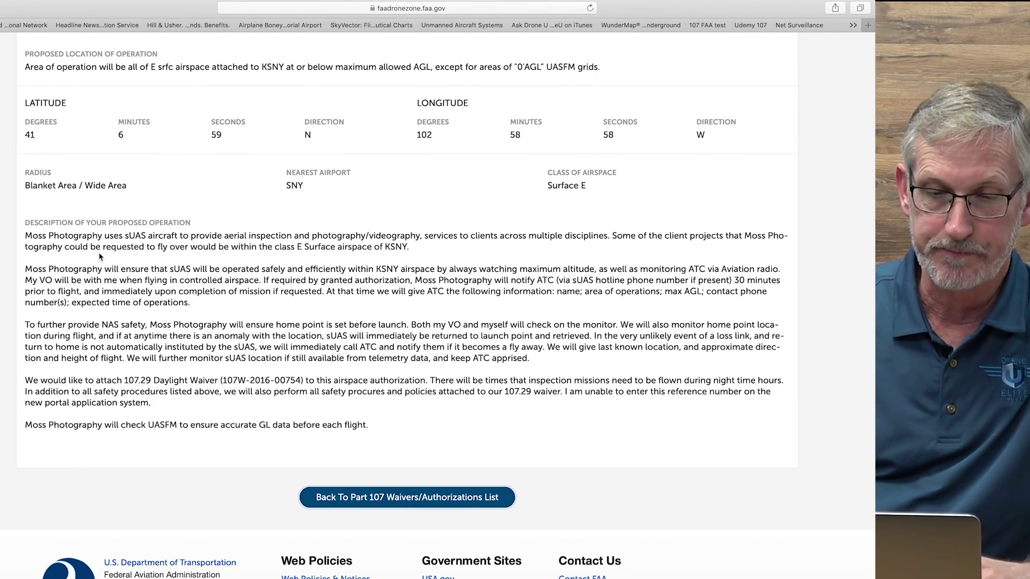
pyautogui.scroll(15, 251, 256)
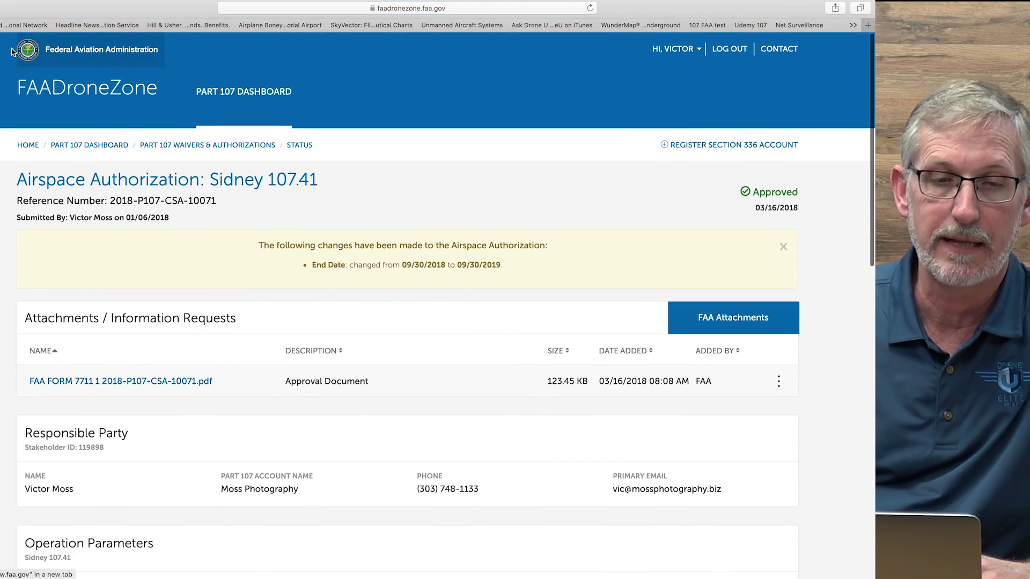
pyautogui.click(208, 144)
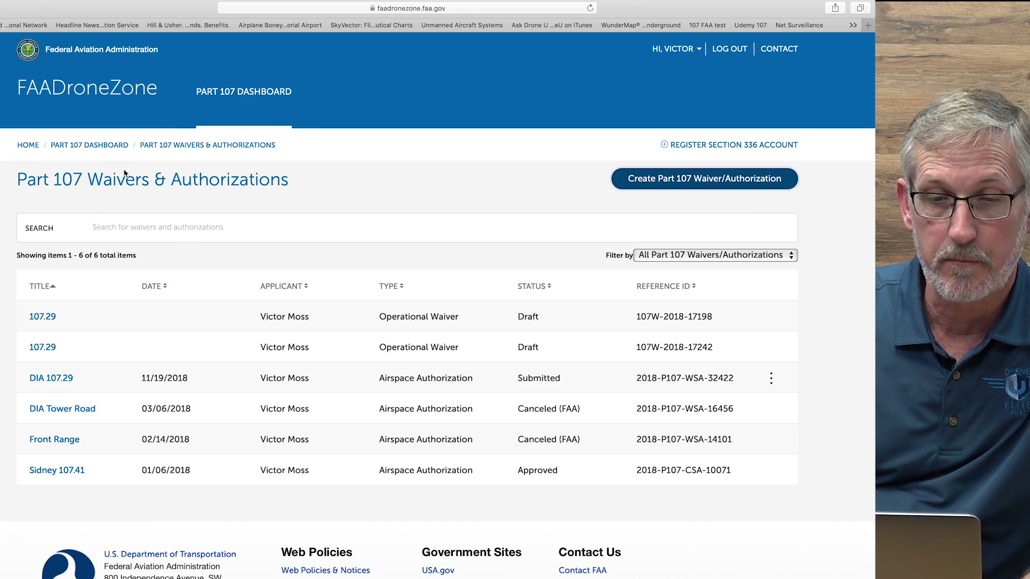
# Go back to the Part 107 Dashboard and begin creating a new Part 107 waiver/authorization, bringing up the choice of application types
pyautogui.click(97, 146)
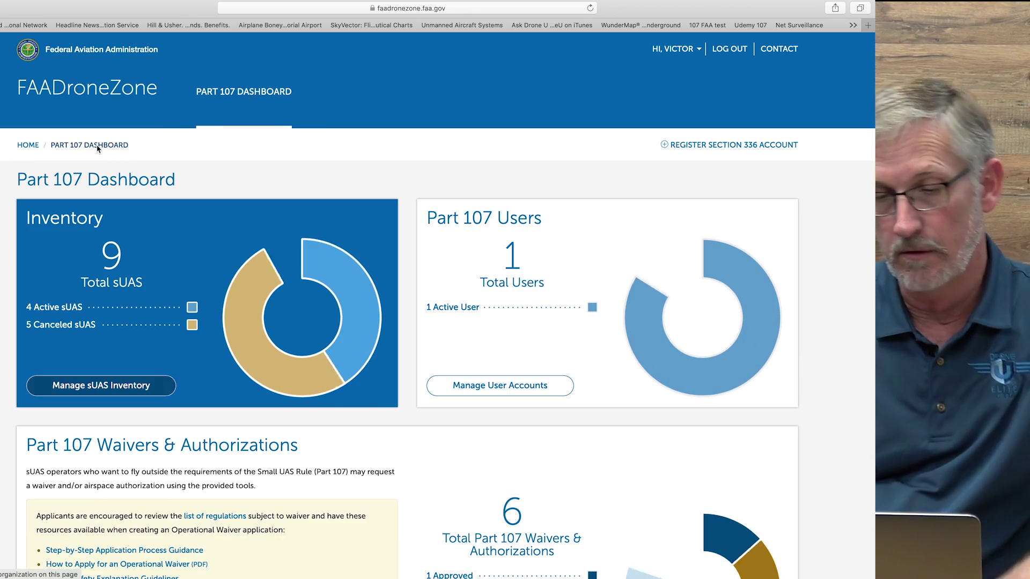
pyautogui.scroll(-5, 360, 258)
pyautogui.scroll(-3, 361, 262)
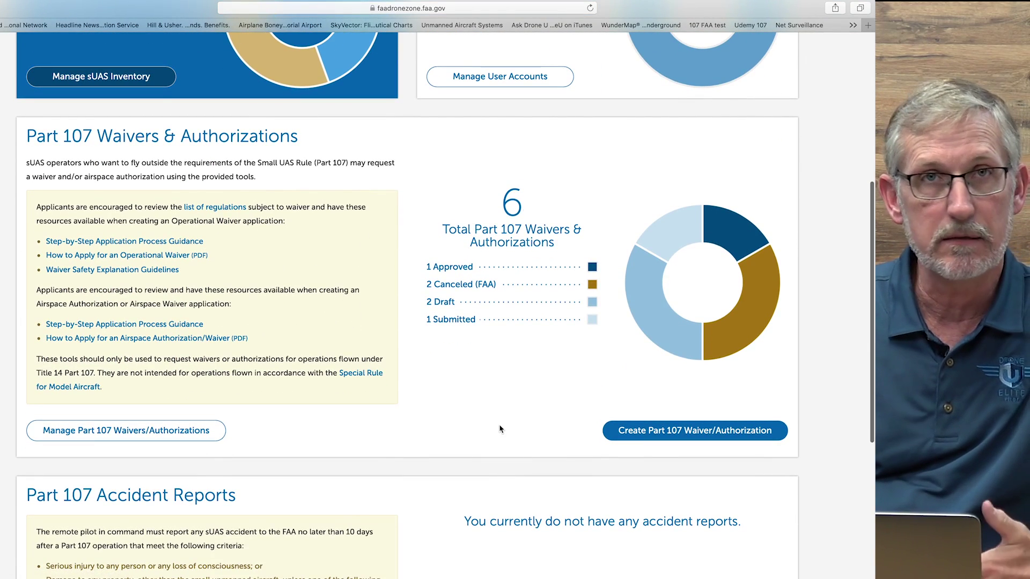
pyautogui.click(677, 435)
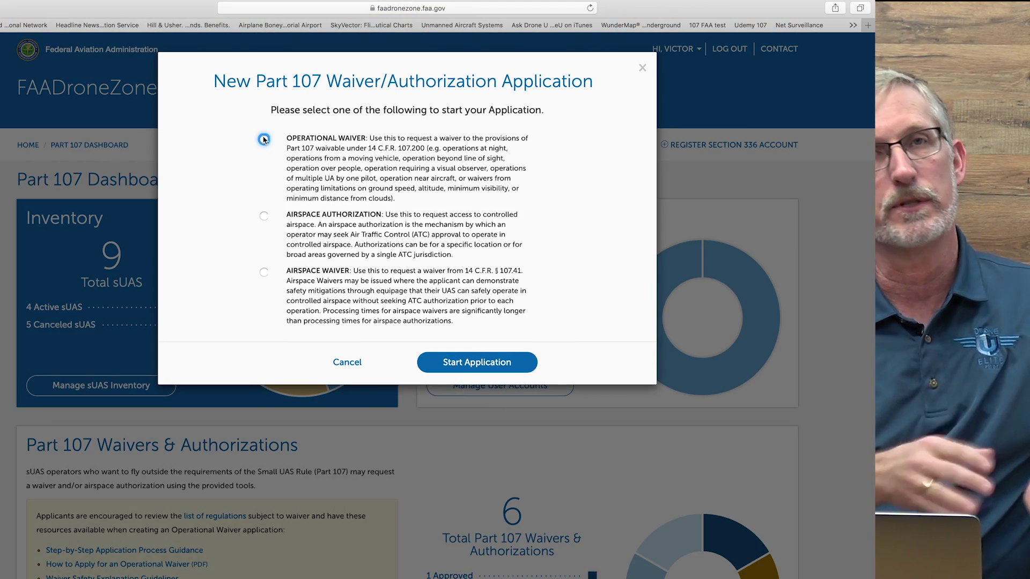
# Start an Operational Waiver application and look over the operation title, responsible party and pilot sections of its first page
pyautogui.click(476, 362)
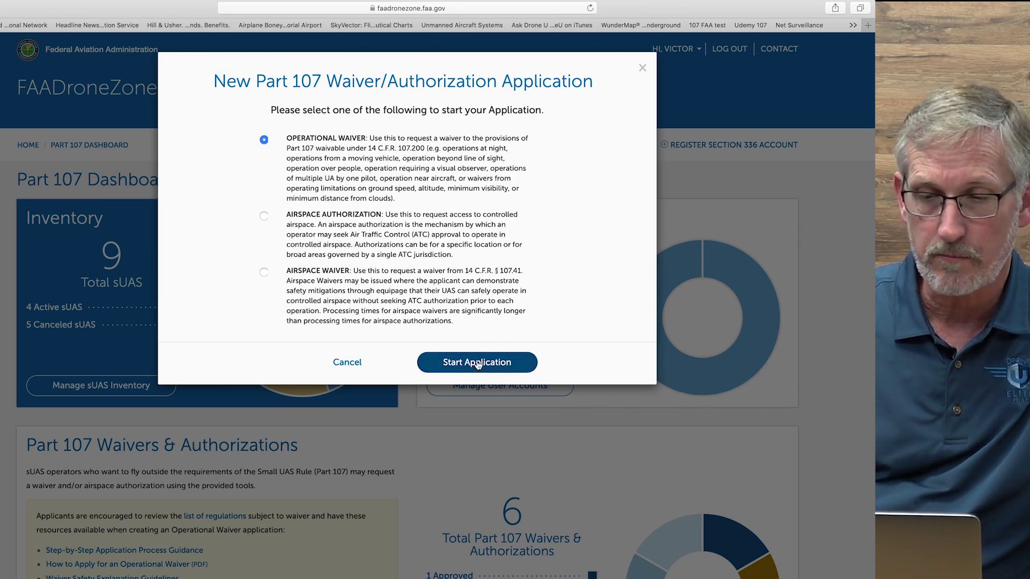
pyautogui.scroll(-2, 477, 366)
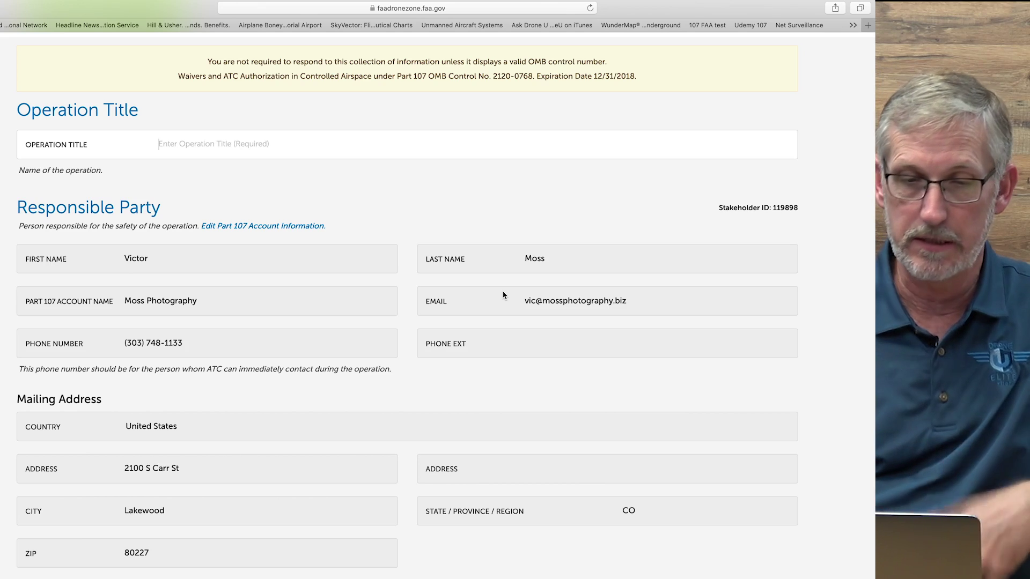
pyautogui.scroll(-1, 505, 295)
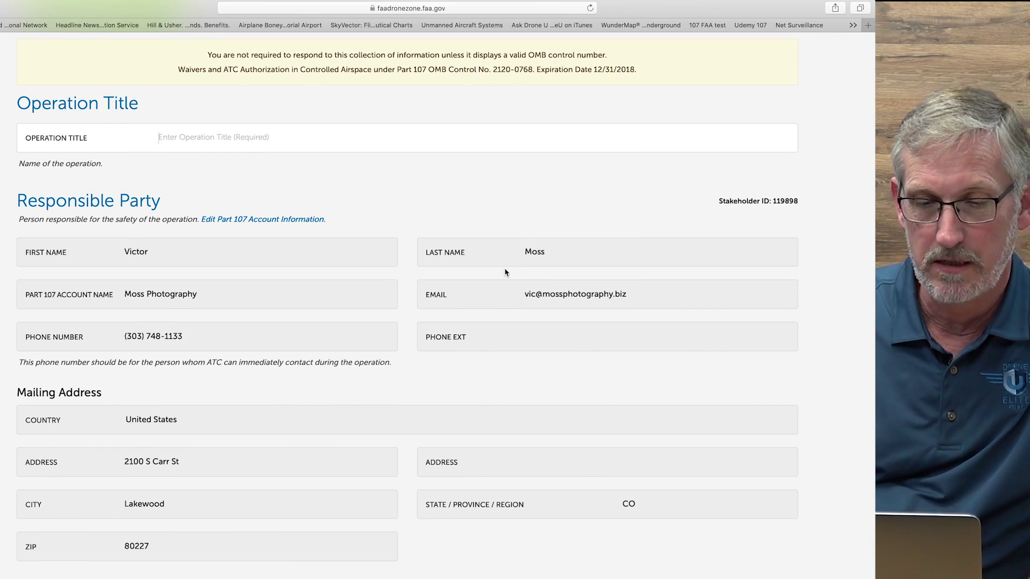
pyautogui.scroll(-2, 505, 272)
pyautogui.scroll(-5, 505, 272)
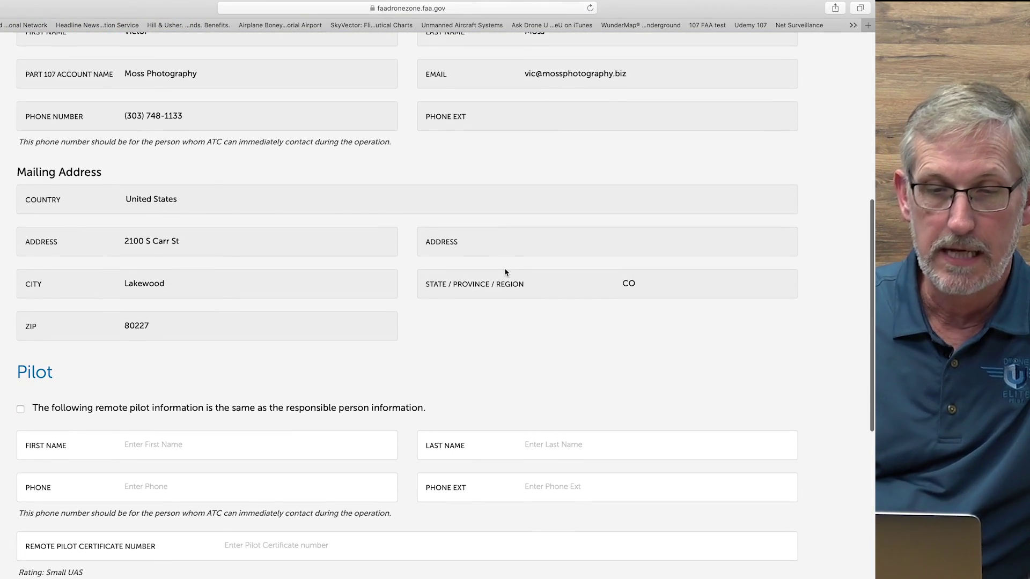
pyautogui.scroll(10, 505, 273)
pyautogui.scroll(-2, 504, 273)
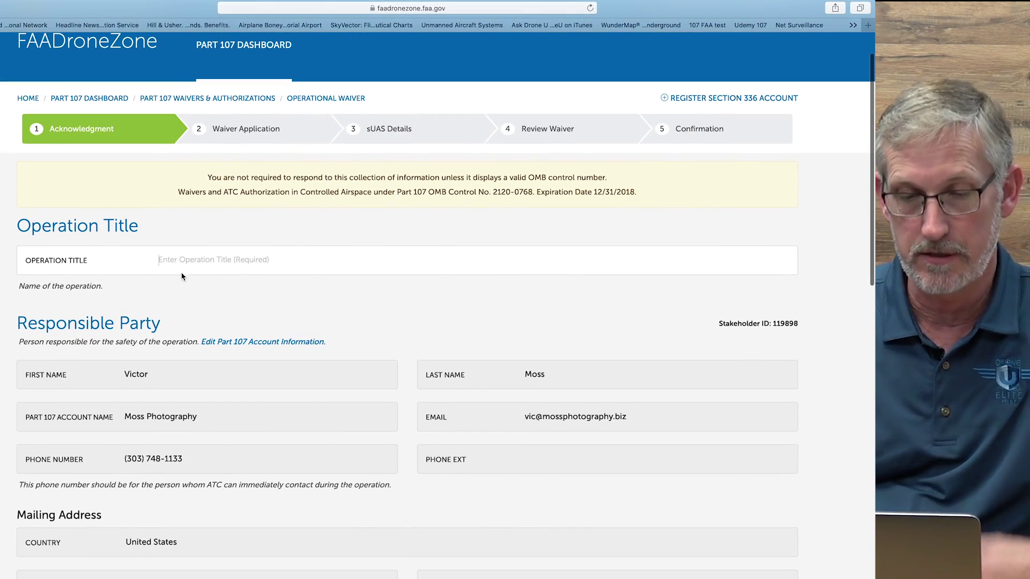
# Enter 107.29 as the operation title and check the responsible party details beneath it
pyautogui.click(190, 267)
pyautogui.write('107.29')
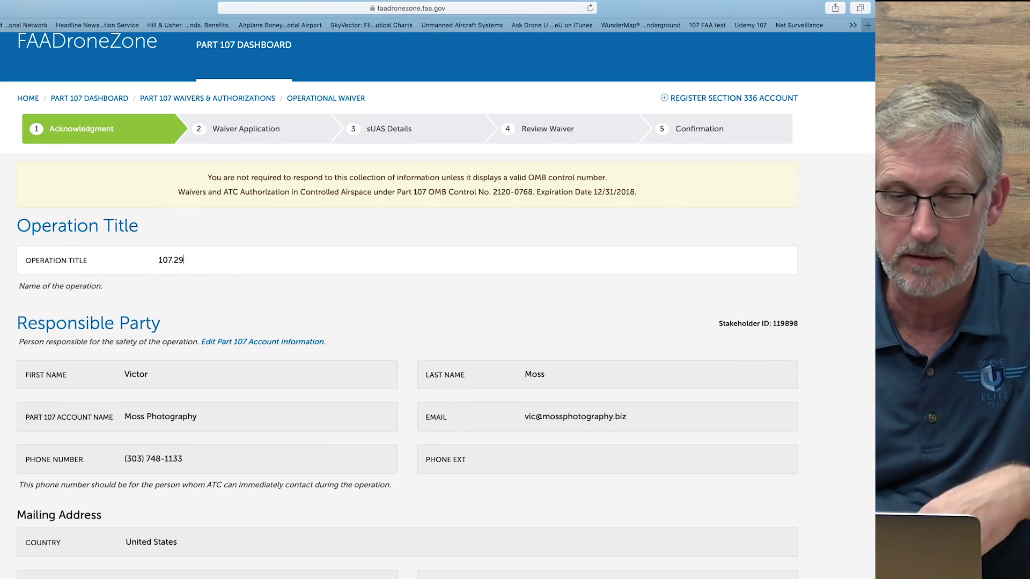
pyautogui.scroll(-4, 504, 272)
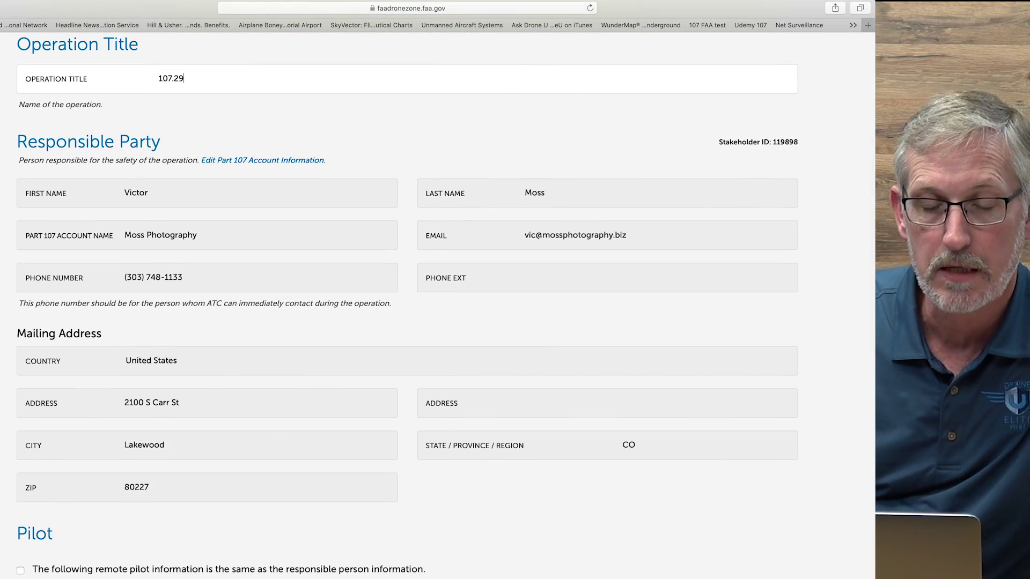
pyautogui.scroll(2, 407, 306)
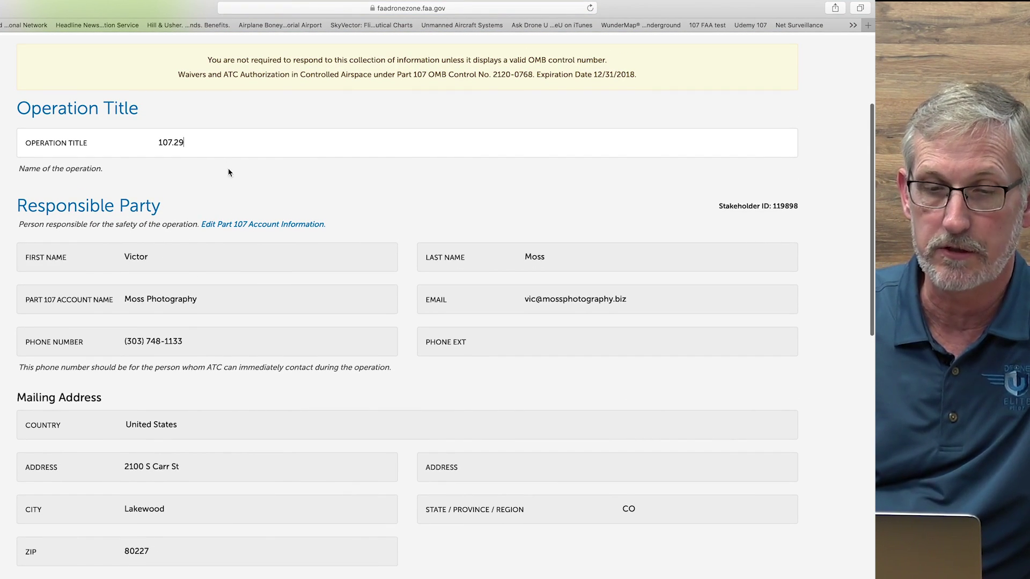
# Clear the operation title and try to continue to the next stage without one
pyautogui.doubleClick(216, 151)
pyautogui.press('BackSpace')
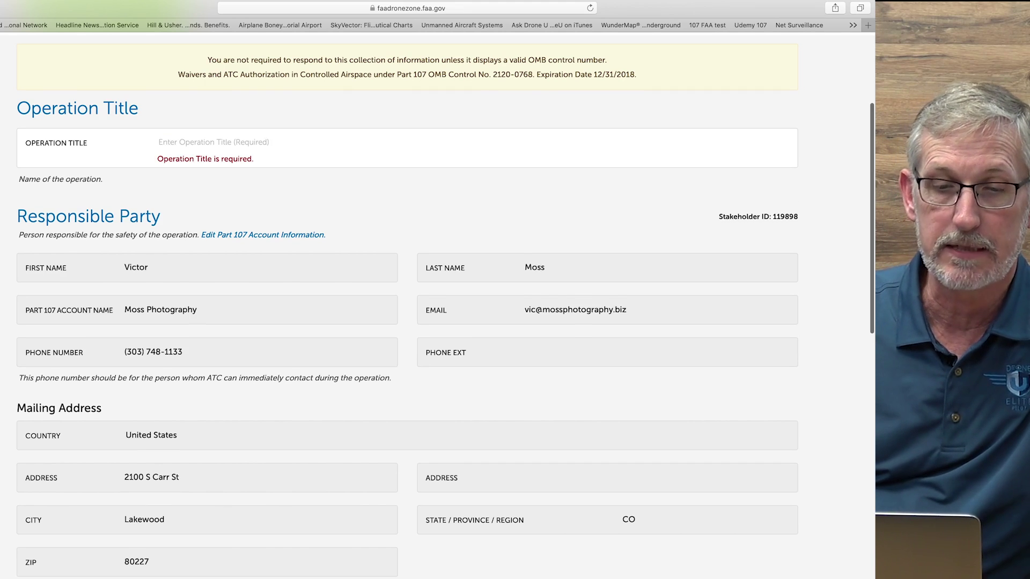
pyautogui.scroll(-10, 399, 490)
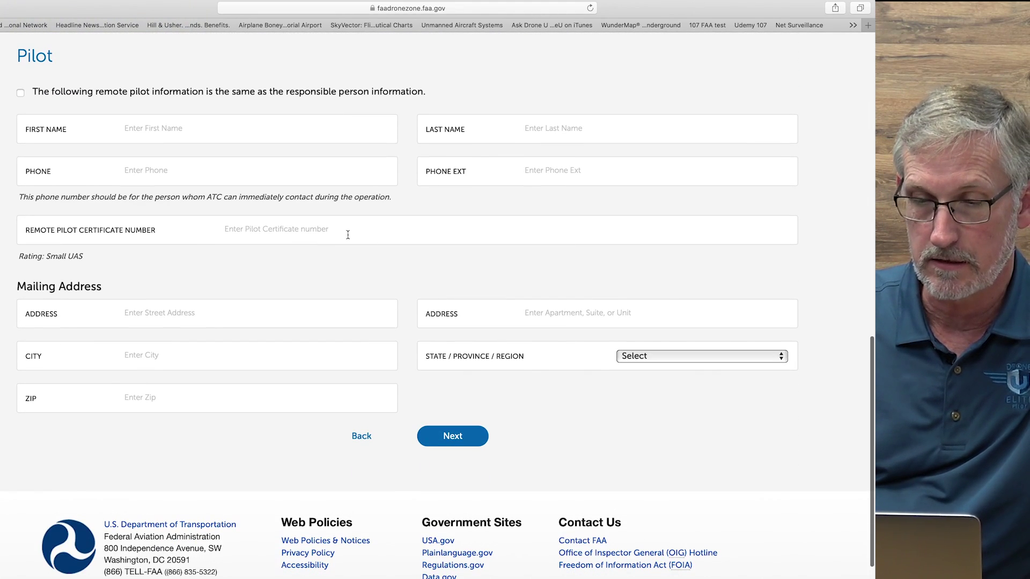
pyautogui.click(452, 439)
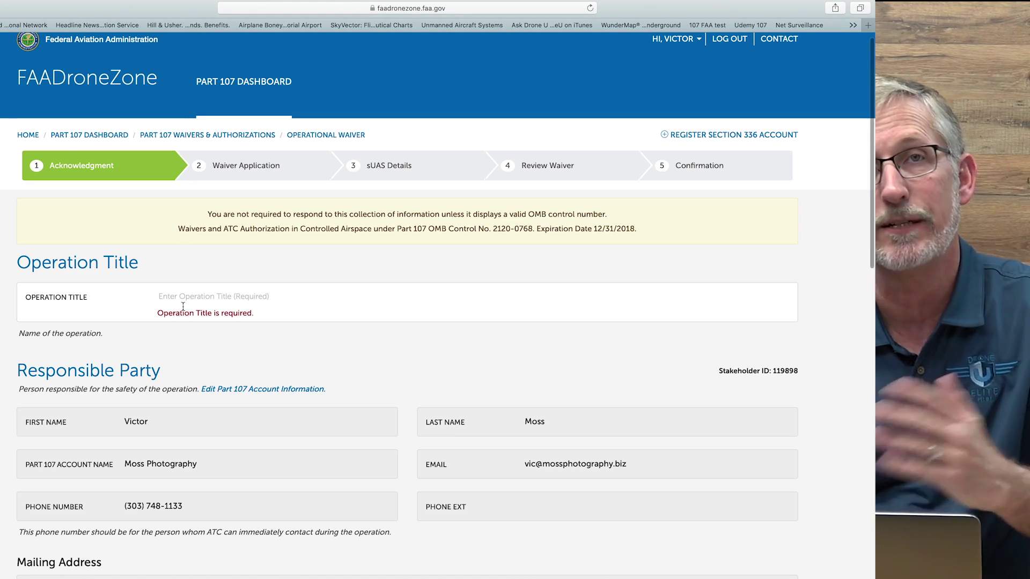
# Title the operation 107.29 again, review the responsible party and pilot fields, and continue to the Waiver Application stage
pyautogui.write('1')
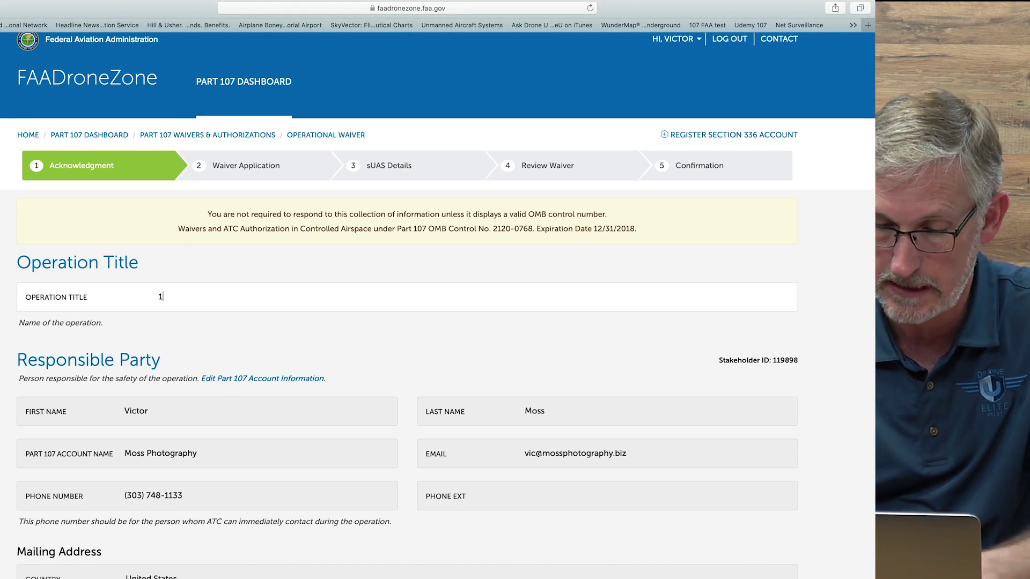
pyautogui.write('07.29')
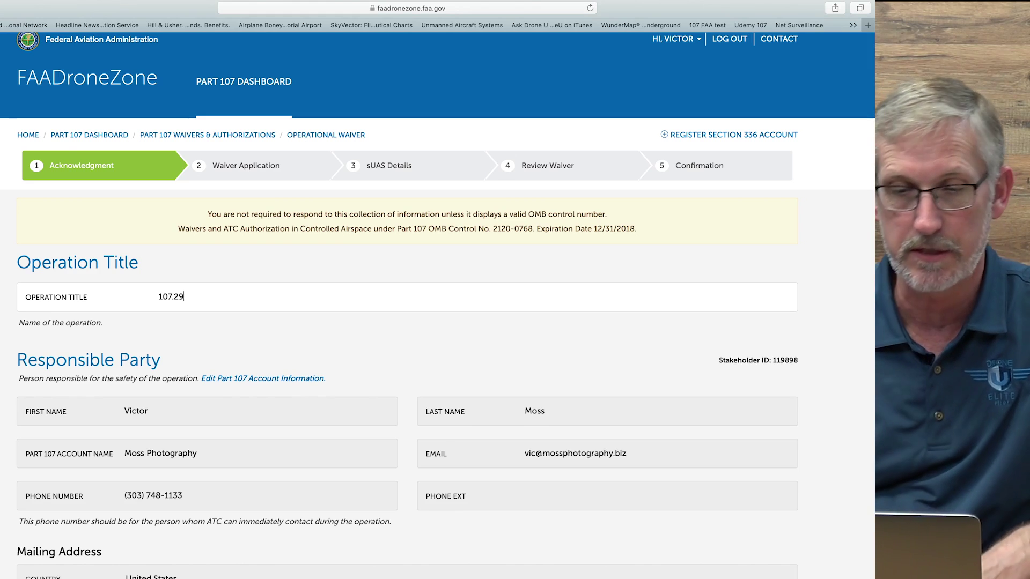
pyautogui.scroll(-15, 288, 425)
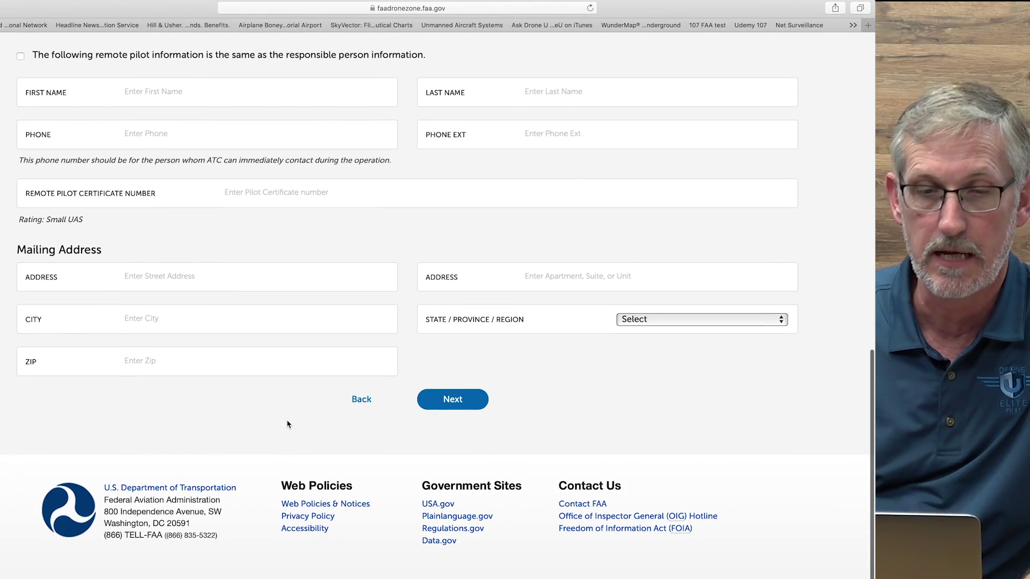
pyautogui.scroll(3, 143, 240)
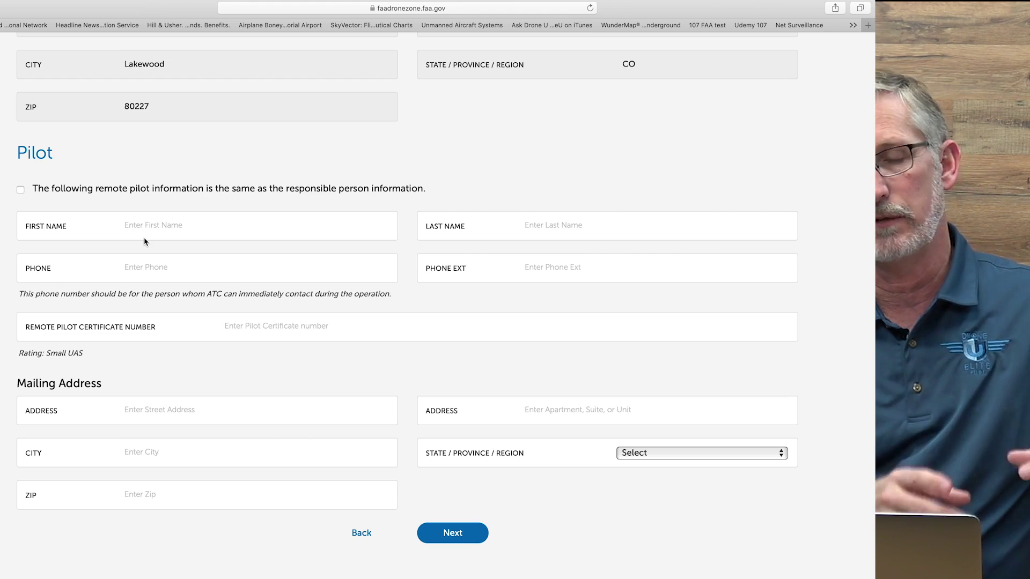
pyautogui.scroll(10, 144, 242)
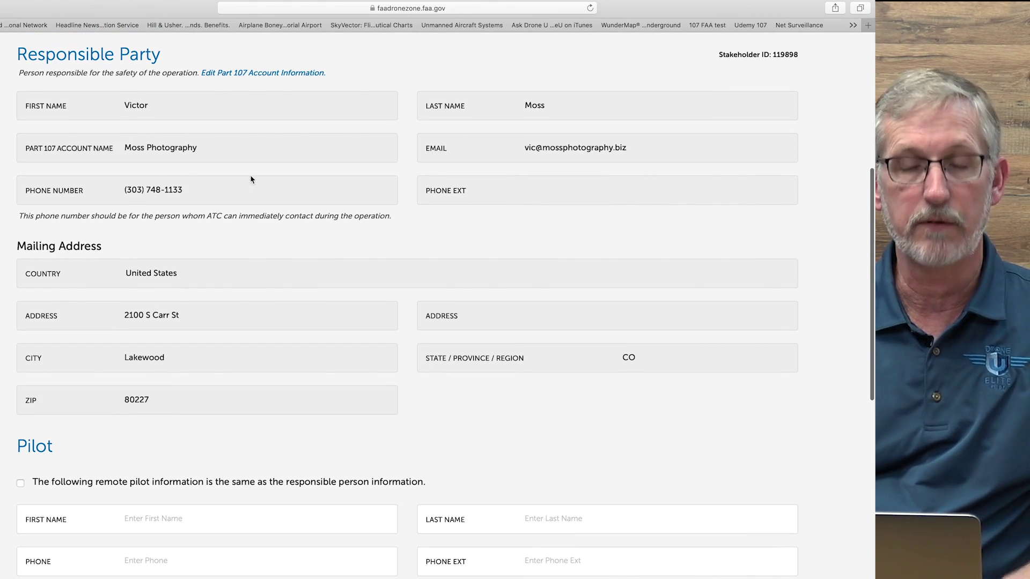
pyautogui.scroll(-10, 239, 195)
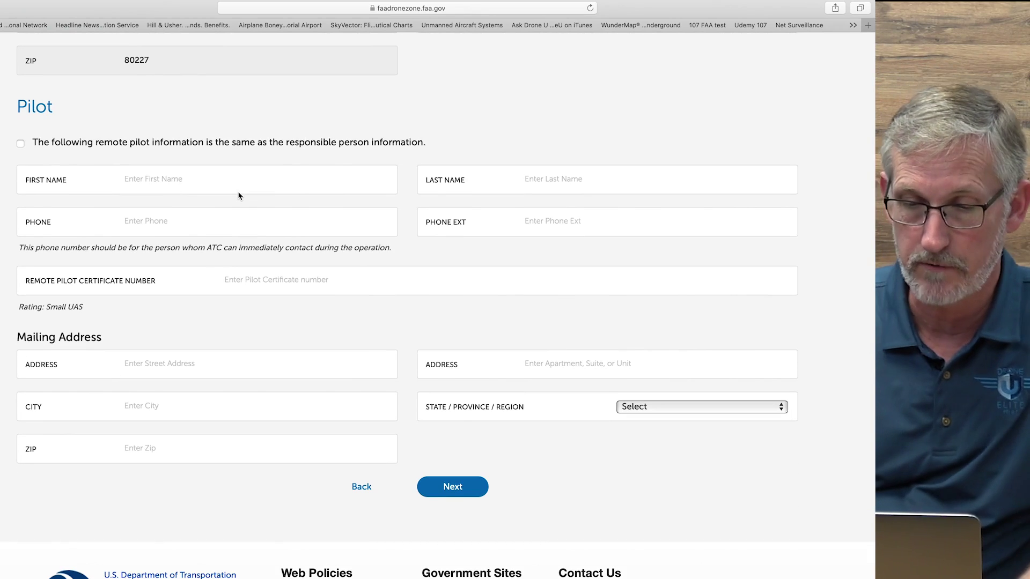
pyautogui.click(452, 486)
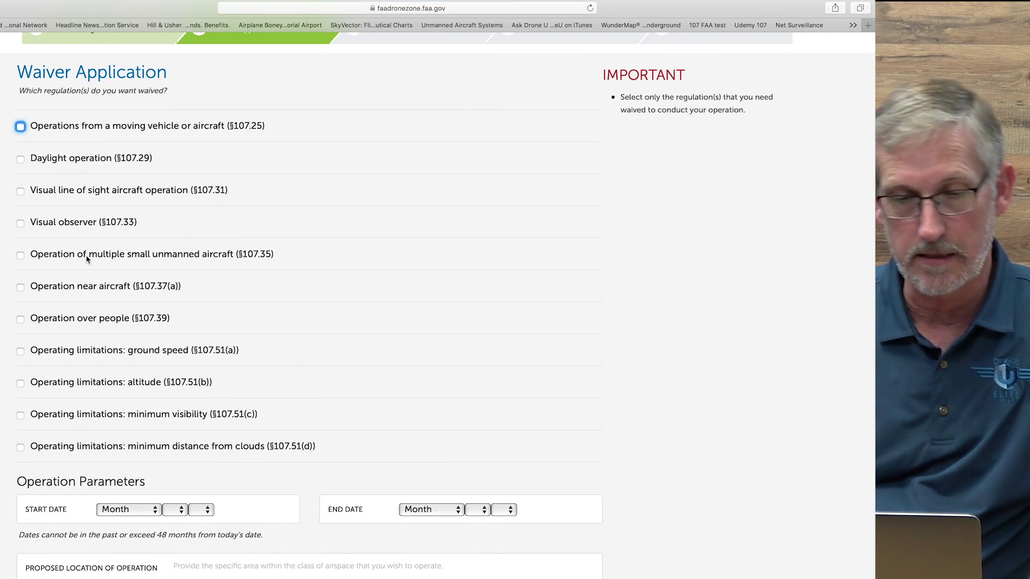
# Look over the waivable regulations and operation parameters, then return through the waivers and authorizations list to the Part 107 Dashboard
pyautogui.scroll(-5, 86, 259)
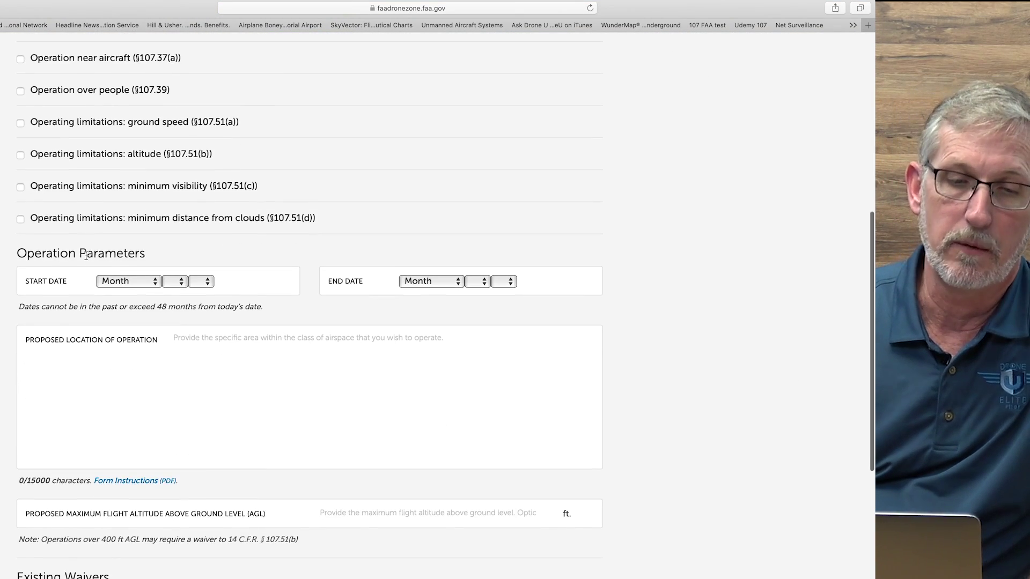
pyautogui.scroll(10, 86, 257)
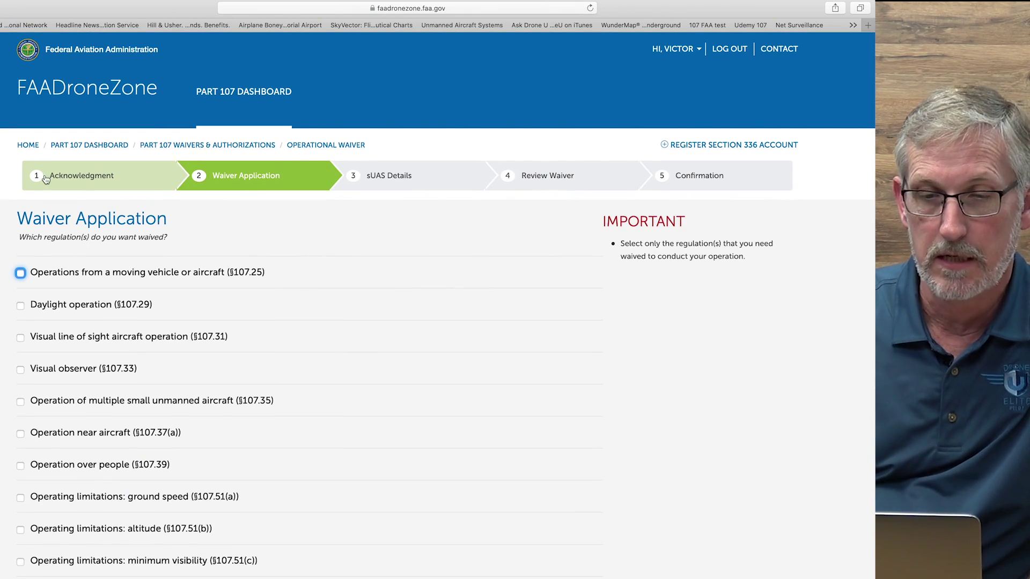
pyautogui.click(201, 150)
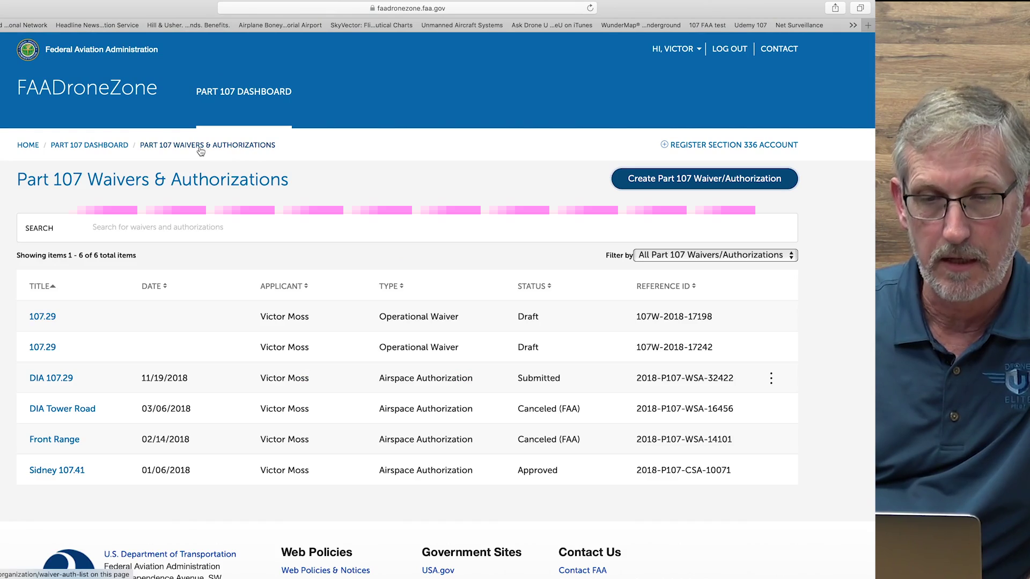
pyautogui.click(89, 146)
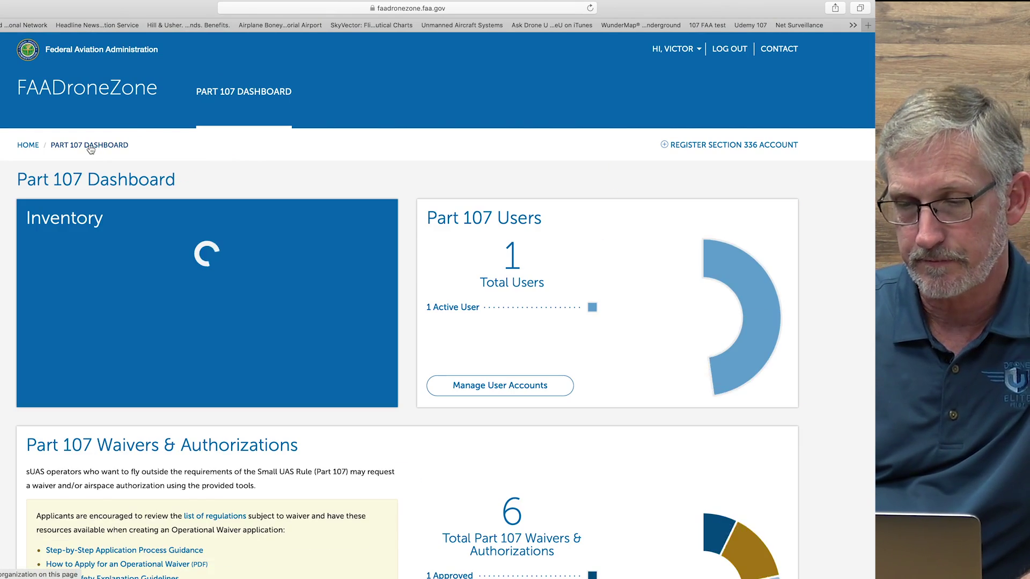
# Review the dashboard's waivers and authorizations section and the criteria for reporting a Part 107 accident
pyautogui.scroll(-5, 168, 142)
pyautogui.scroll(3, 167, 142)
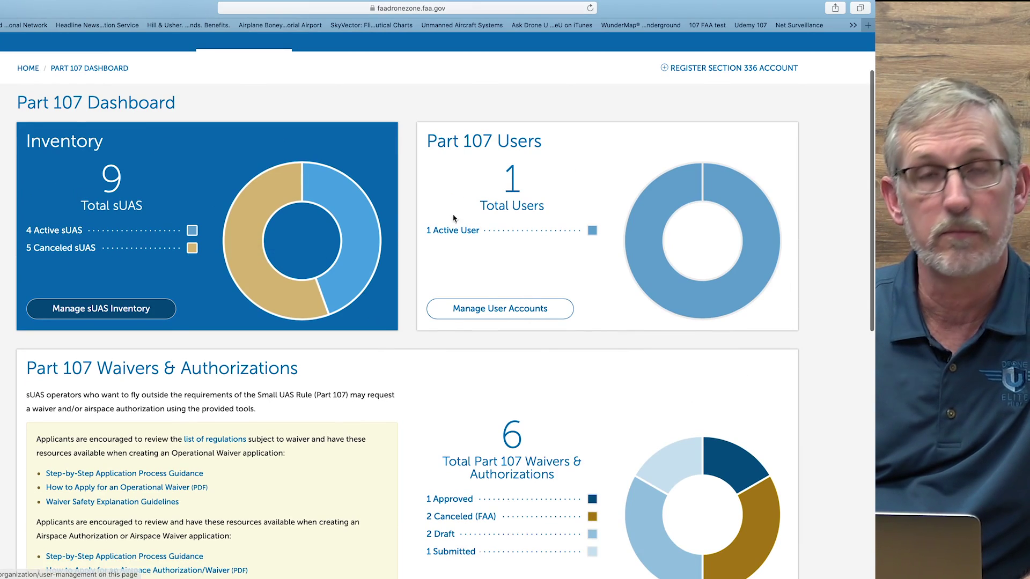
pyautogui.scroll(-3, 99, 345)
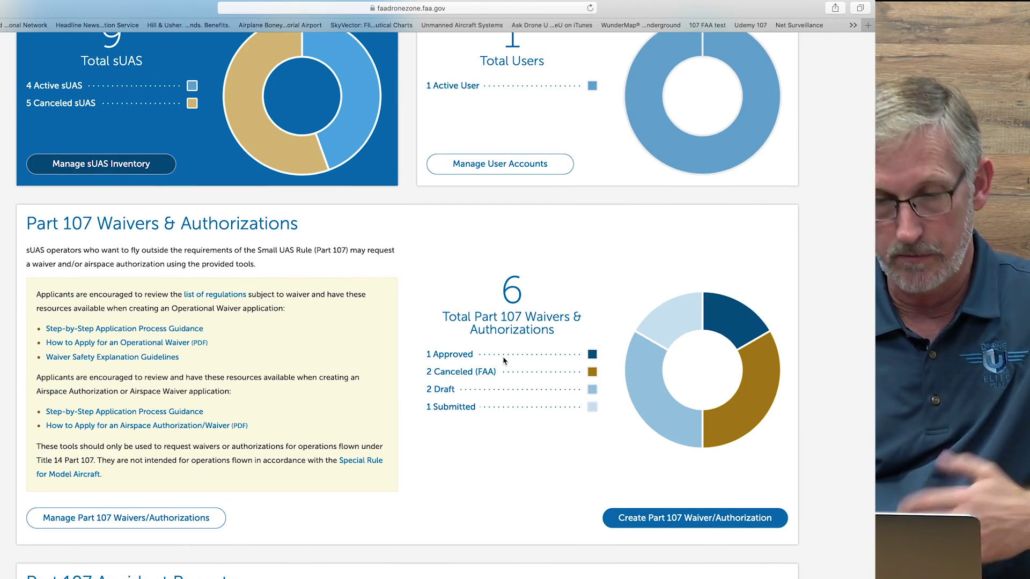
pyautogui.scroll(-7, 282, 353)
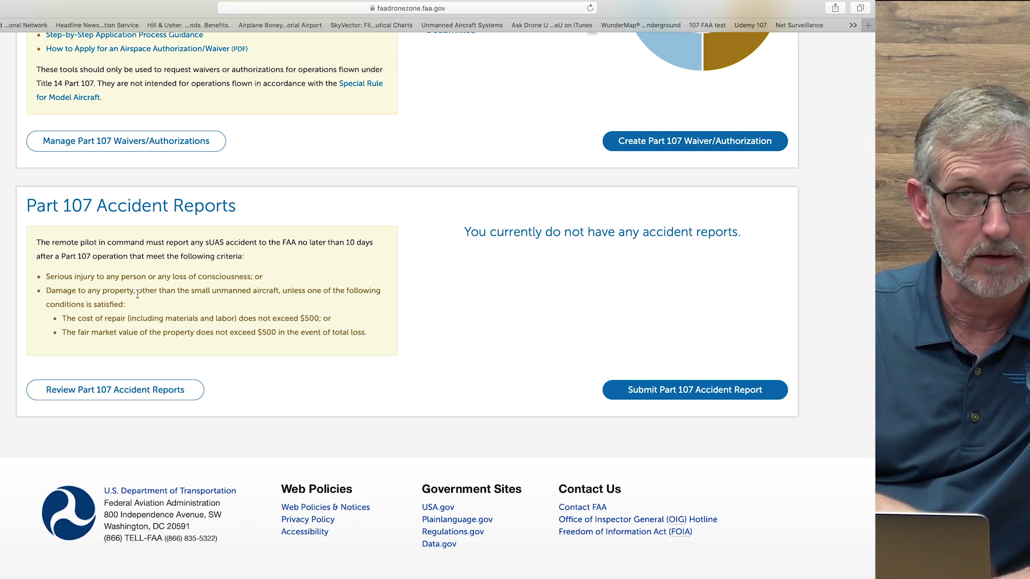
pyautogui.scroll(-2, 137, 294)
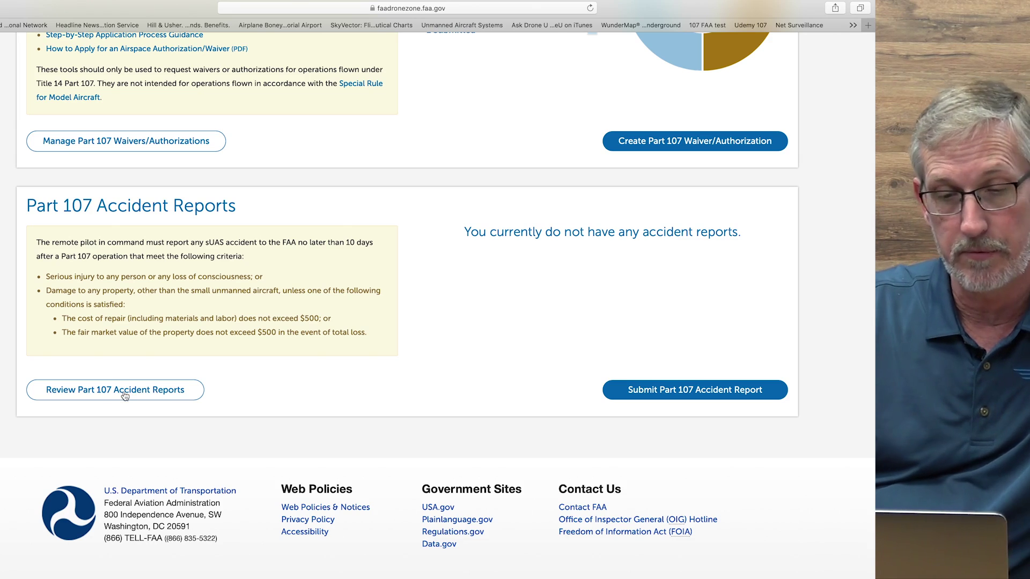
# Open a new Part 107 accident report and examine its pilot information, operation details, damage options and description fields
pyautogui.click(689, 395)
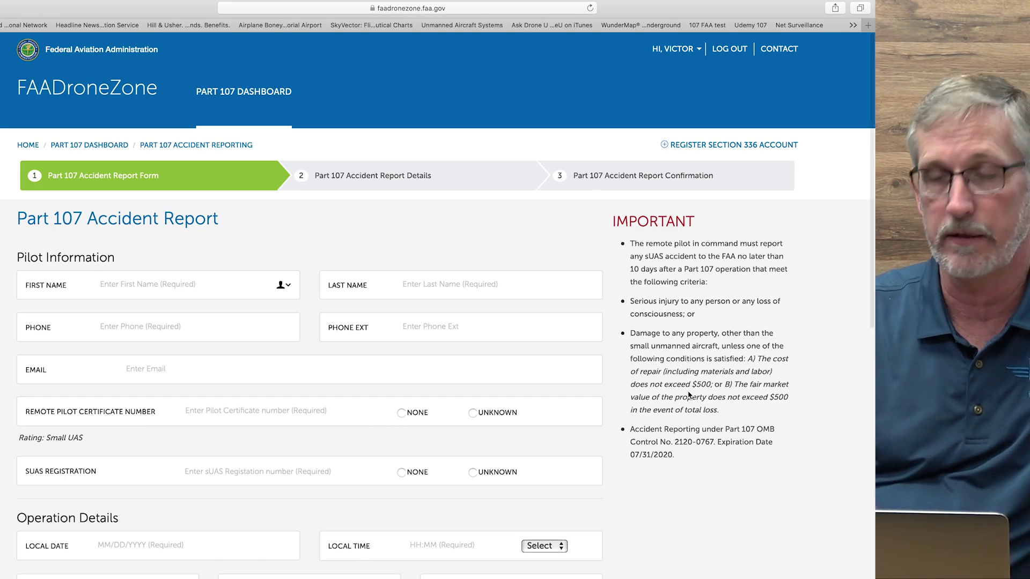
pyautogui.scroll(-2, 673, 384)
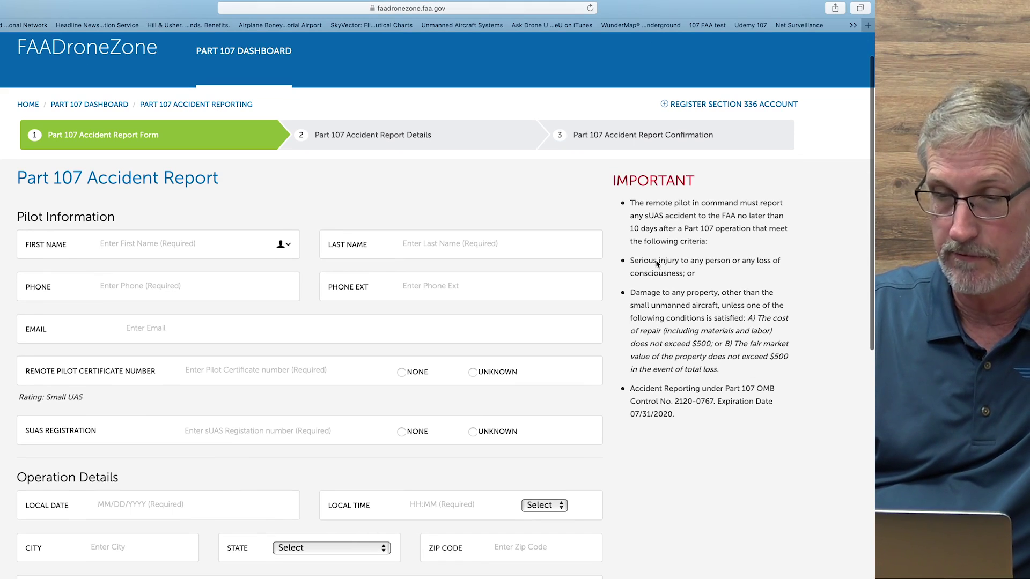
pyautogui.scroll(-1, 737, 462)
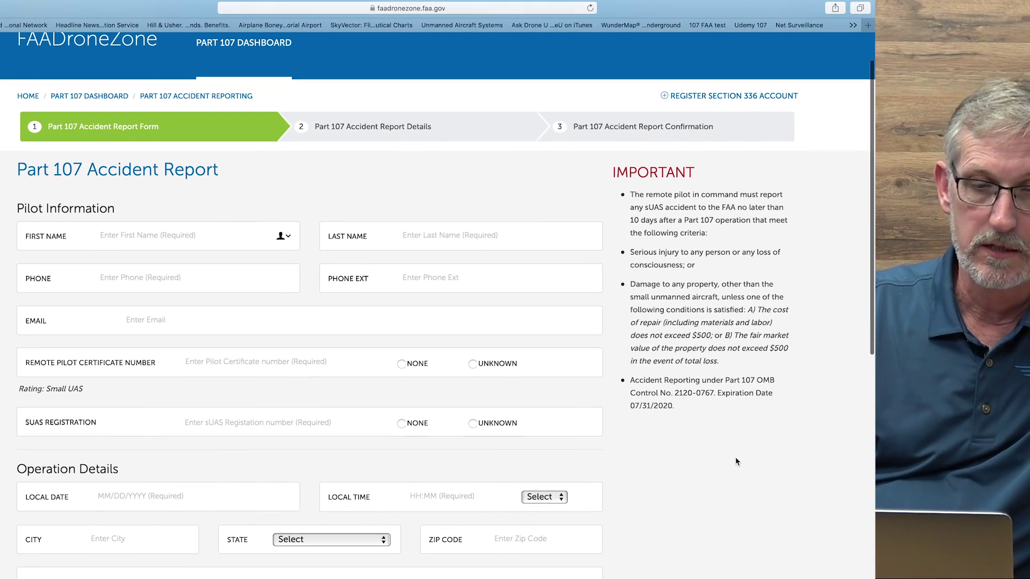
pyautogui.scroll(-5, 268, 307)
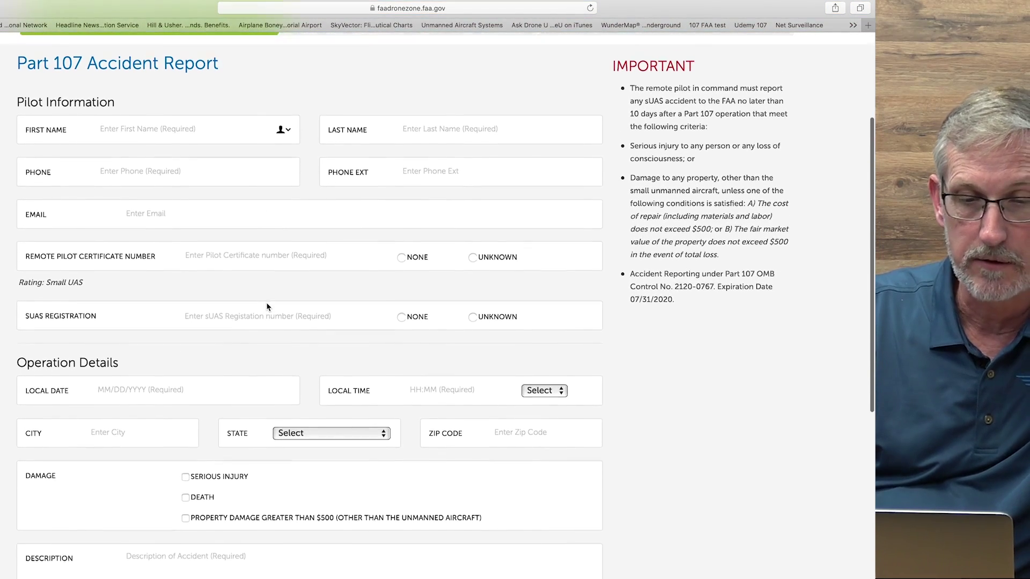
pyautogui.scroll(1, 268, 307)
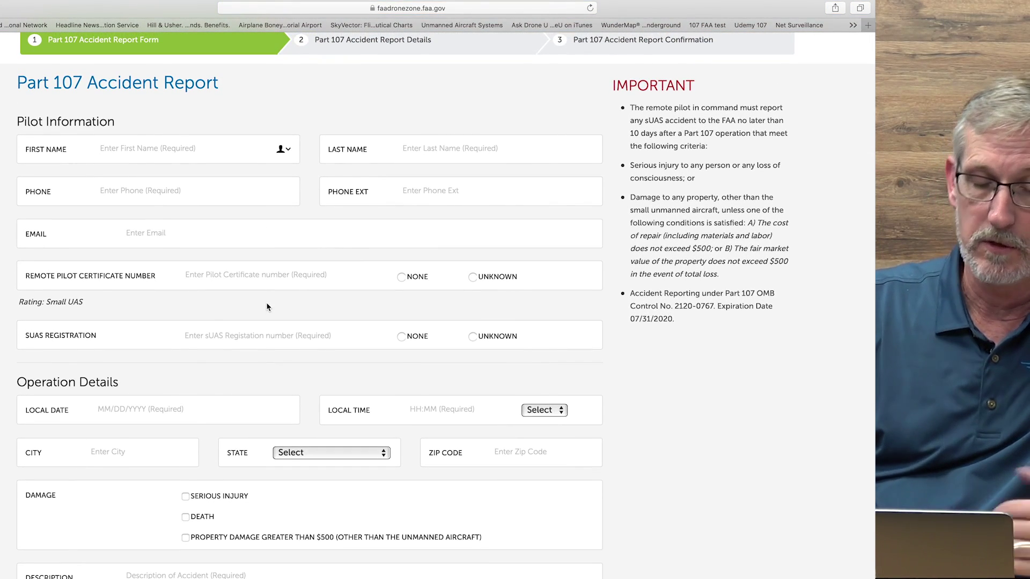
pyautogui.scroll(-1, 267, 306)
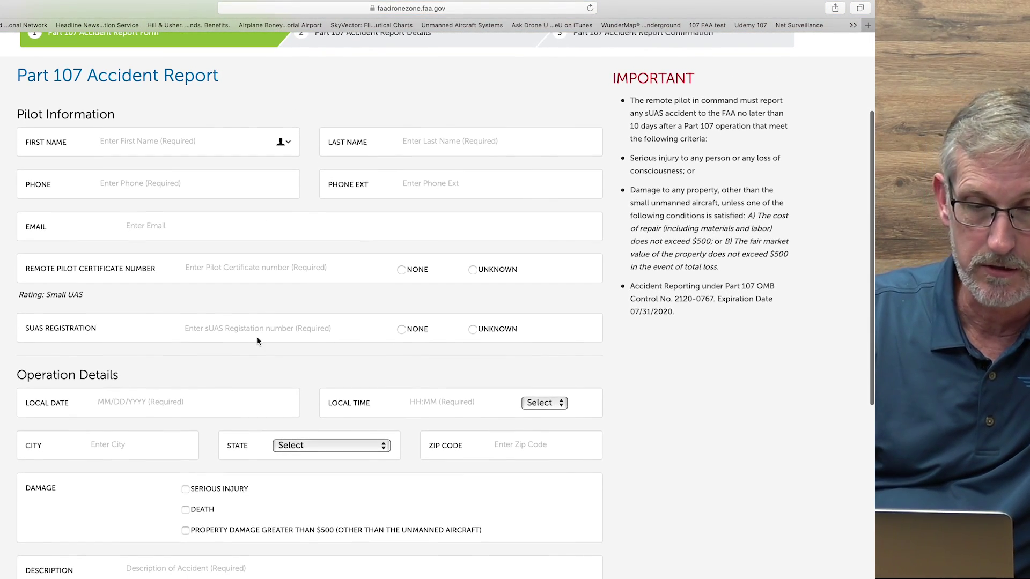
pyautogui.scroll(-8, 258, 340)
pyautogui.scroll(-2, 257, 340)
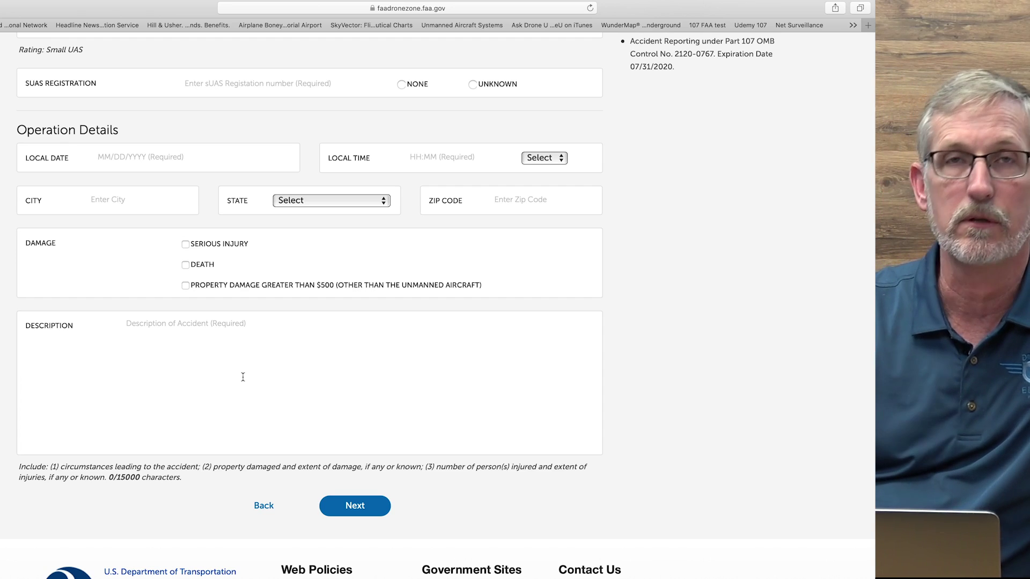
pyautogui.scroll(10, 243, 377)
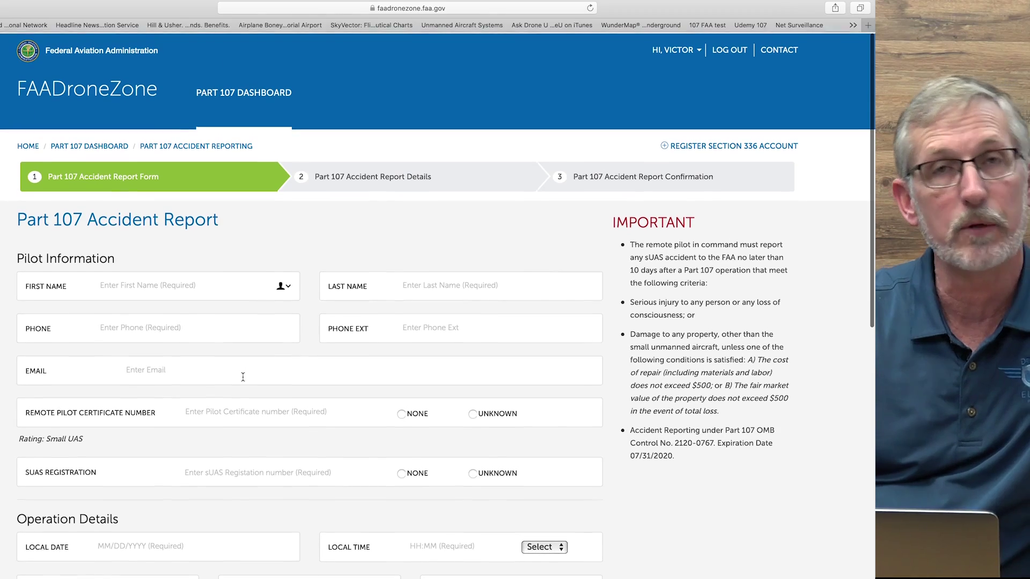
pyautogui.scroll(-10, 243, 378)
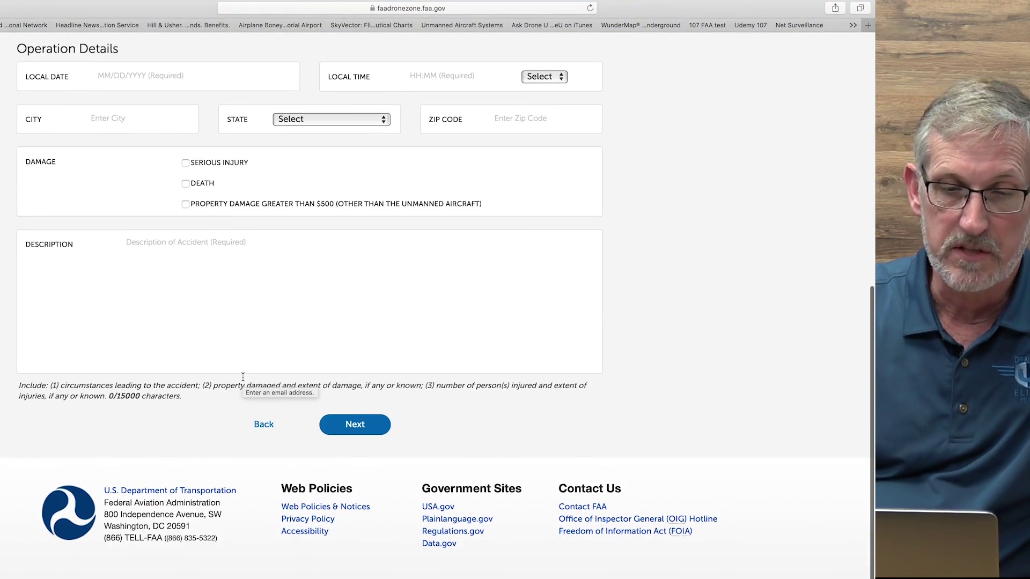
# Leave the unfilled accident report form and return to the Part 107 Dashboard
pyautogui.scroll(1, 285, 287)
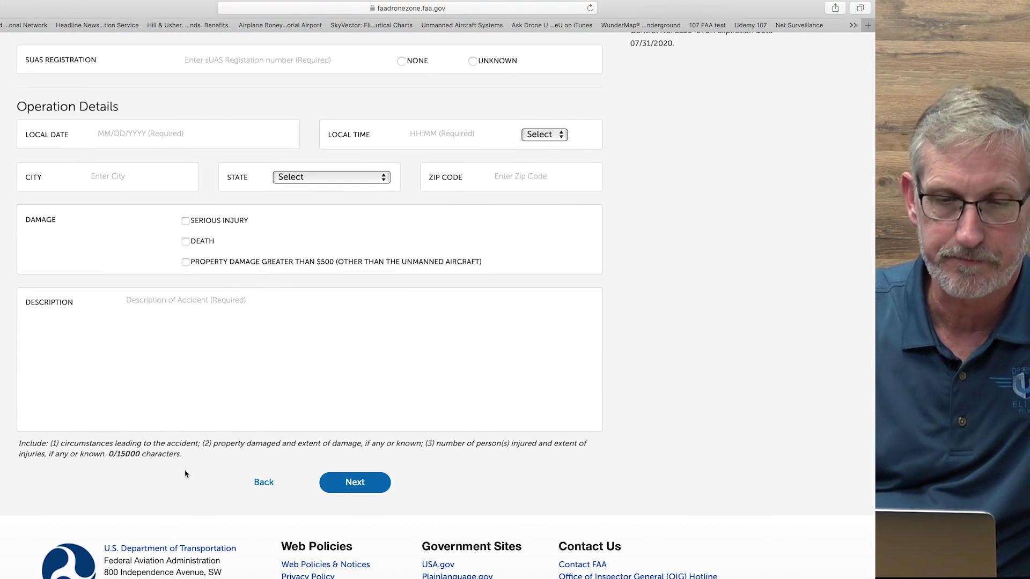
pyautogui.scroll(7, 185, 474)
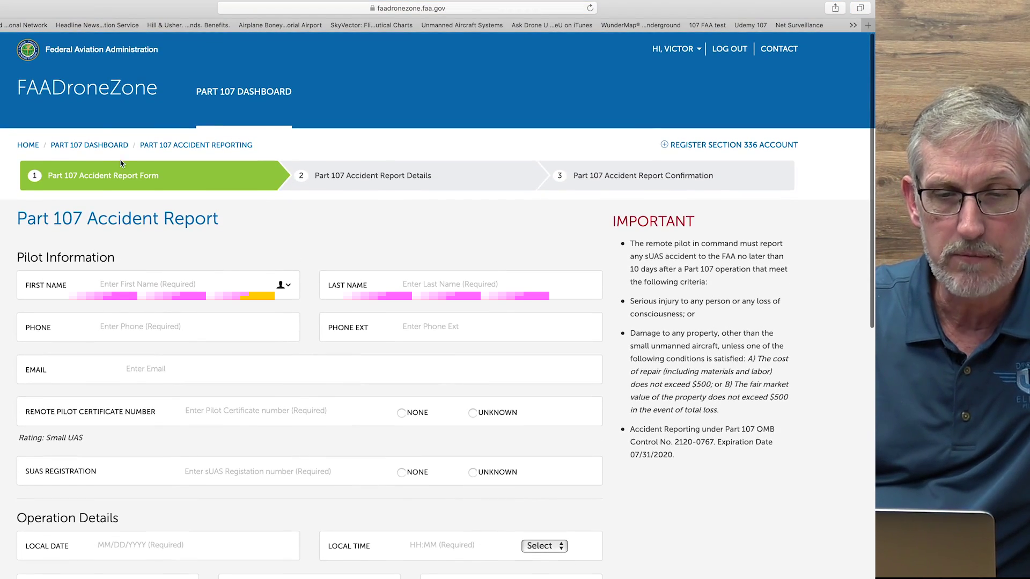
pyautogui.click(101, 145)
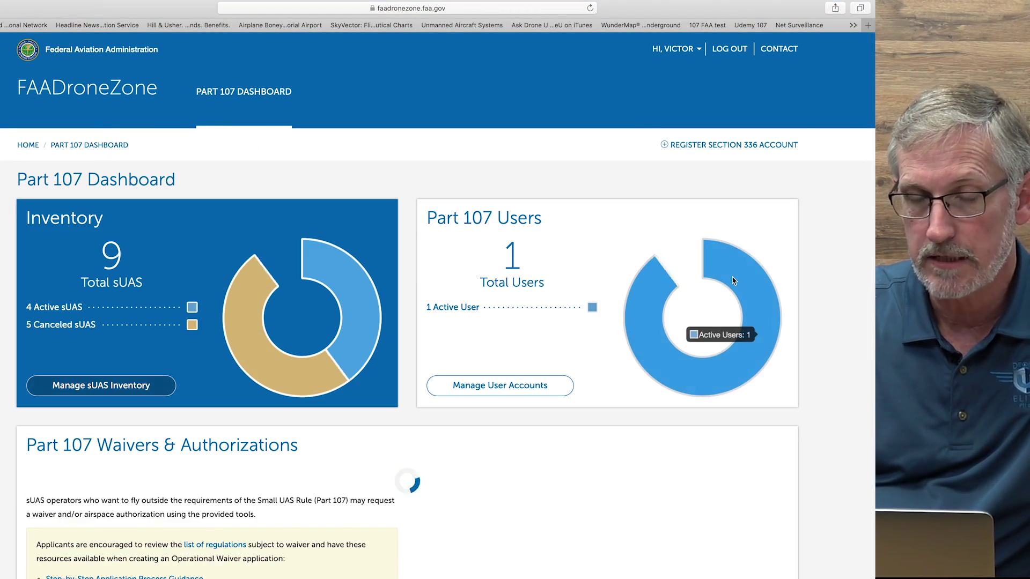
# Look over the whole dashboard once more: the inventory, users, waivers and authorizations, and accident reports sections
pyautogui.scroll(-1, 787, 132)
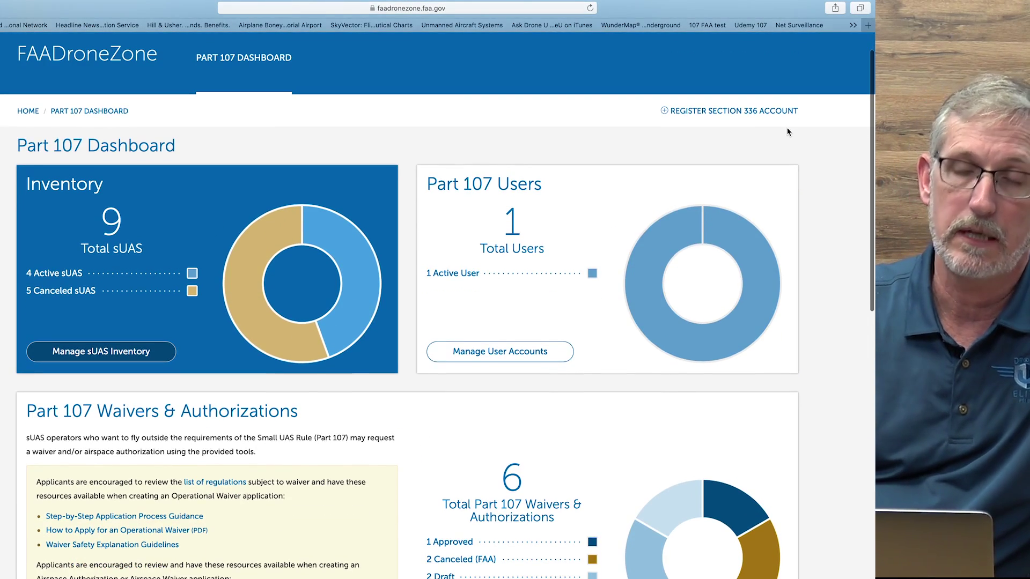
pyautogui.scroll(-10, 787, 132)
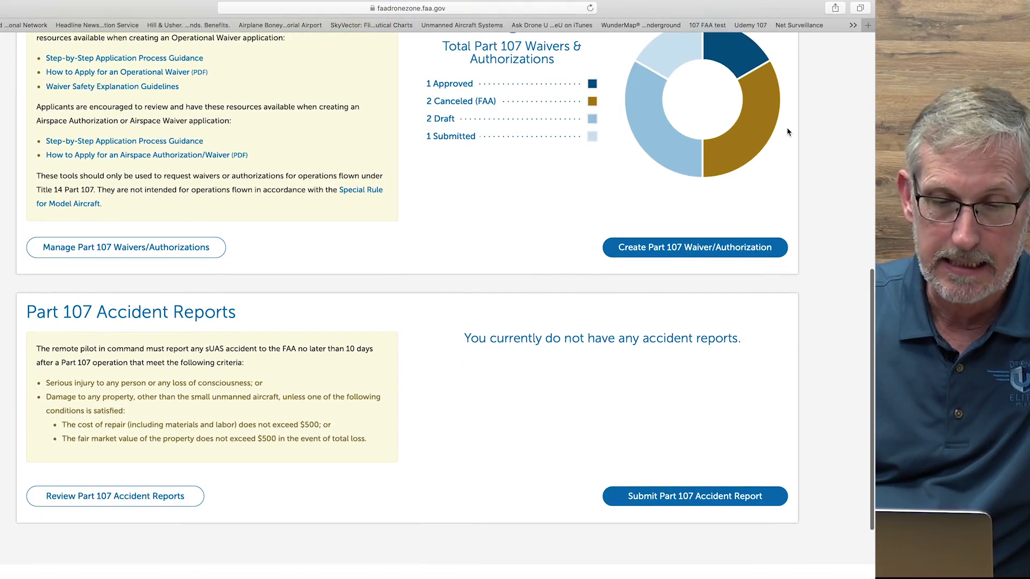
pyautogui.scroll(-1, 787, 131)
pyautogui.scroll(11, 787, 132)
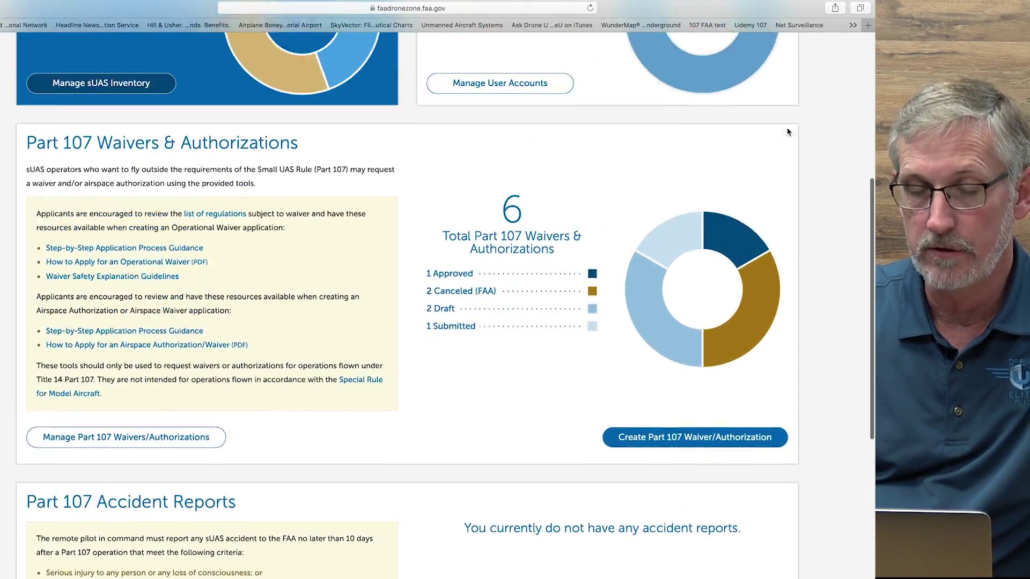
pyautogui.scroll(-2, 787, 131)
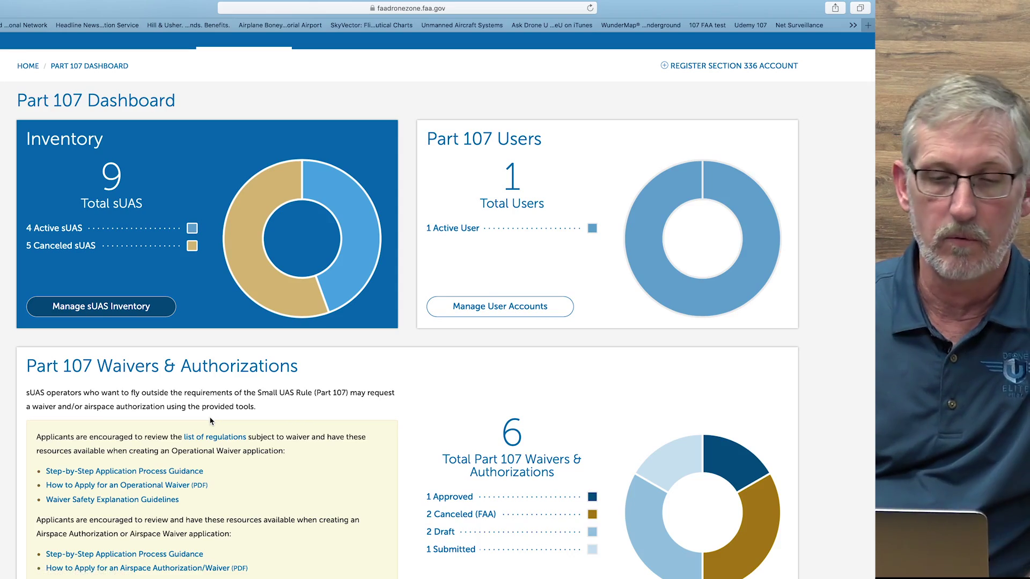
pyautogui.scroll(-10, 210, 421)
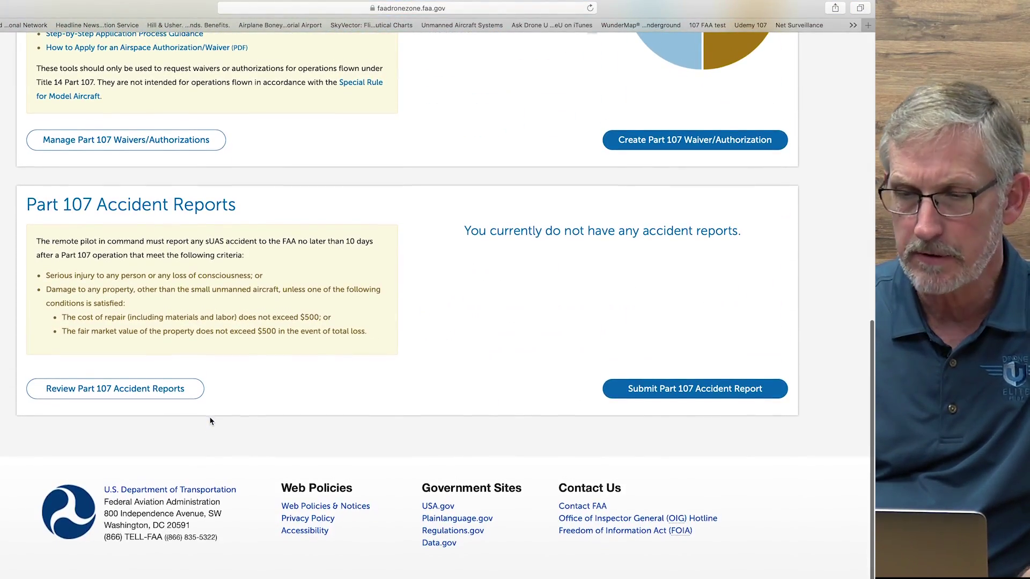
pyautogui.scroll(3, 354, 321)
pyautogui.scroll(1, 354, 320)
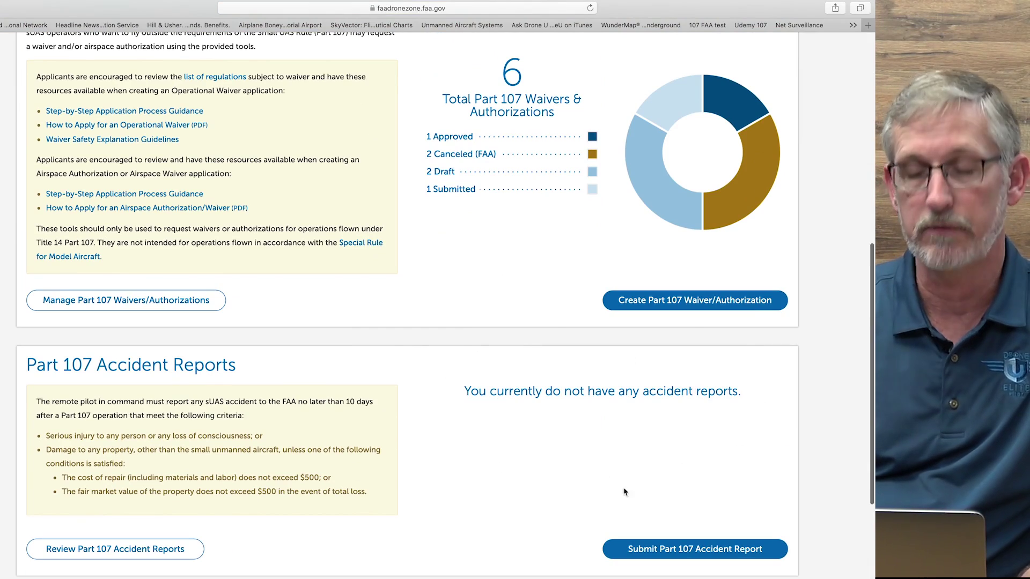
pyautogui.scroll(8, 640, 479)
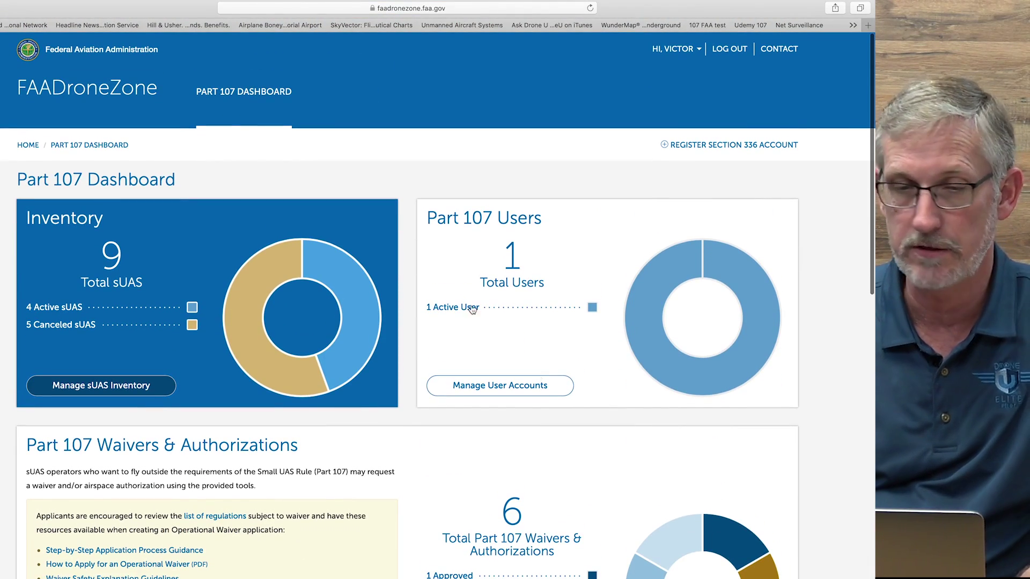
pyautogui.scroll(-3, 408, 204)
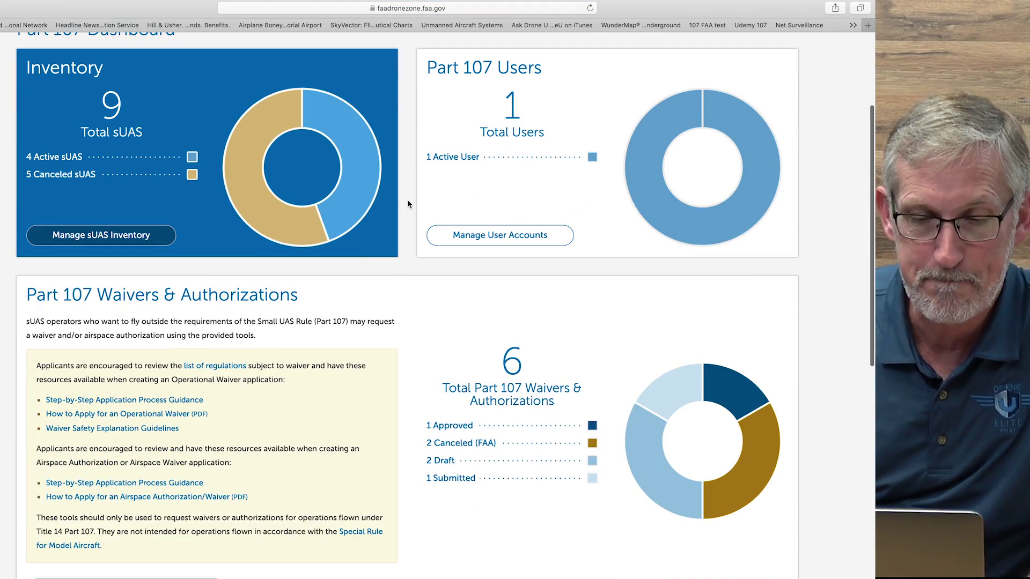
pyautogui.scroll(-2, 407, 204)
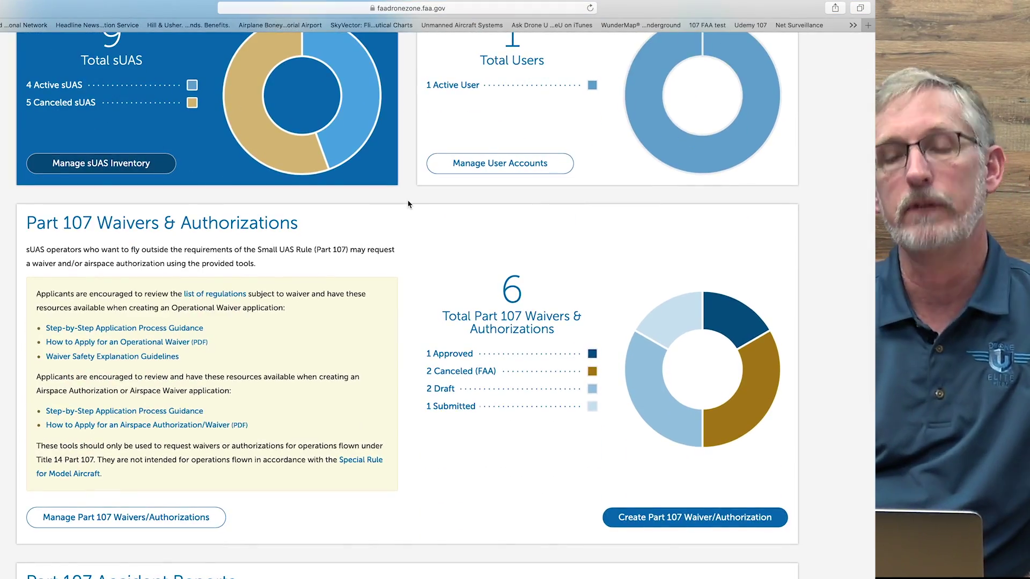
pyautogui.scroll(5, 408, 204)
pyautogui.scroll(-1, 408, 204)
pyautogui.scroll(1, 408, 204)
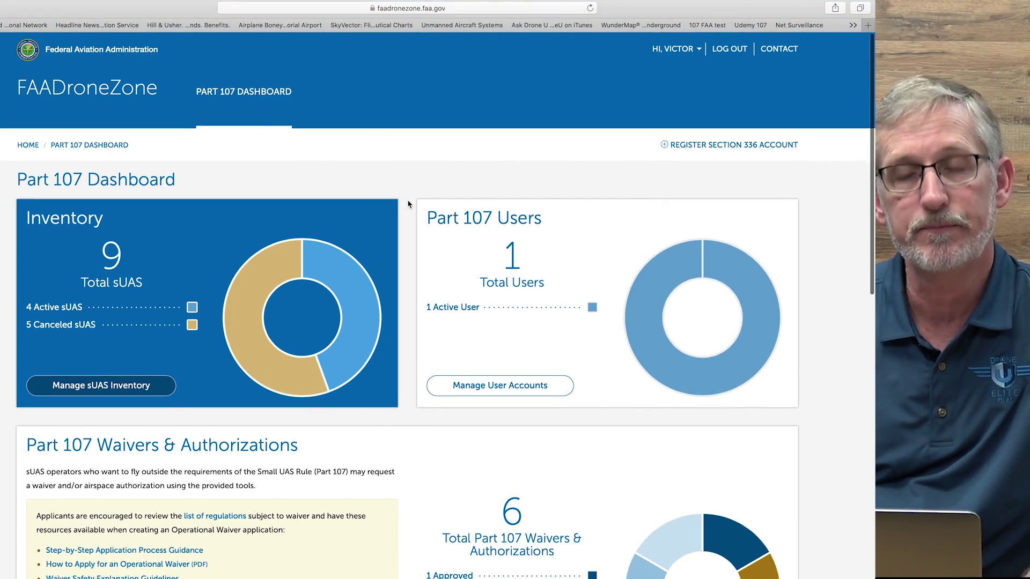